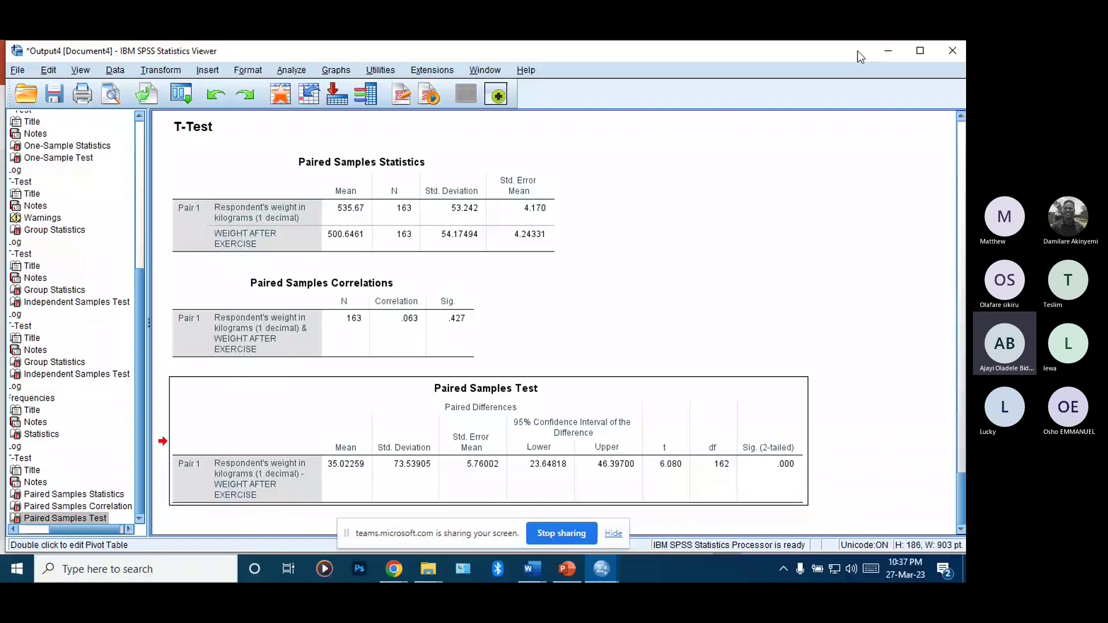
- Switch from the output viewer to the data editor and check the value labels of the anemia variable
left_click(888, 55)
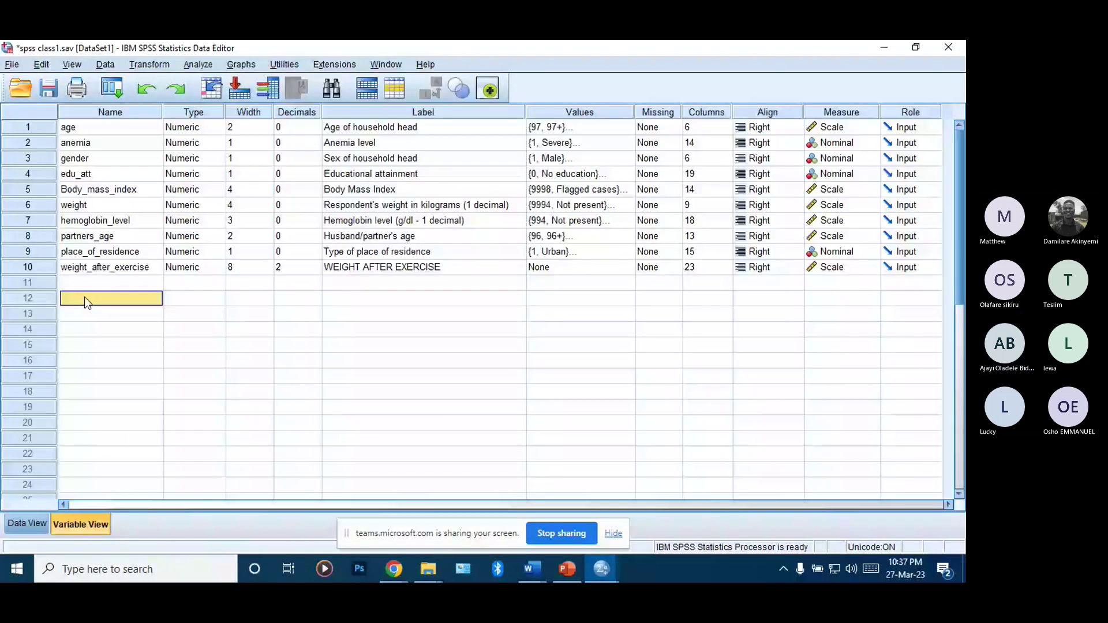
left_click(132, 189)
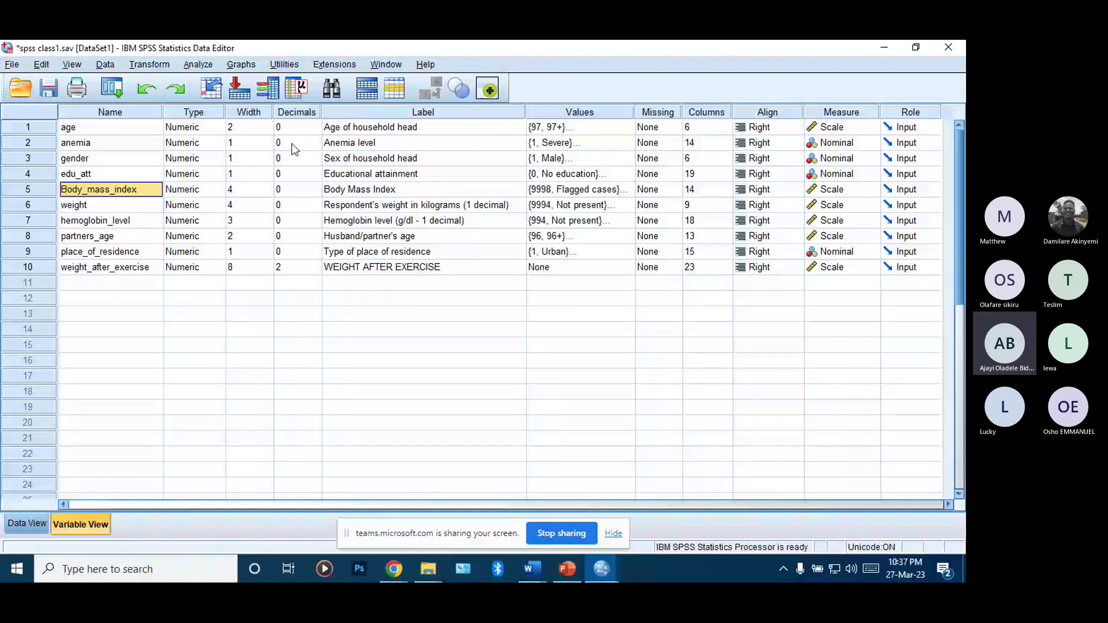
double_click(629, 143)
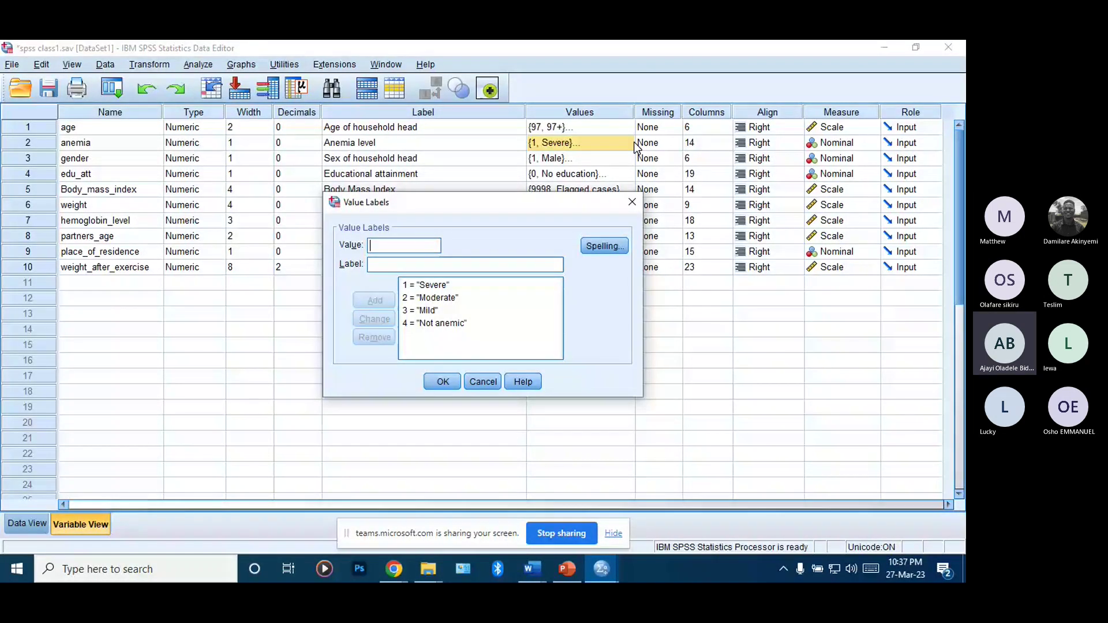
left_click(483, 382)
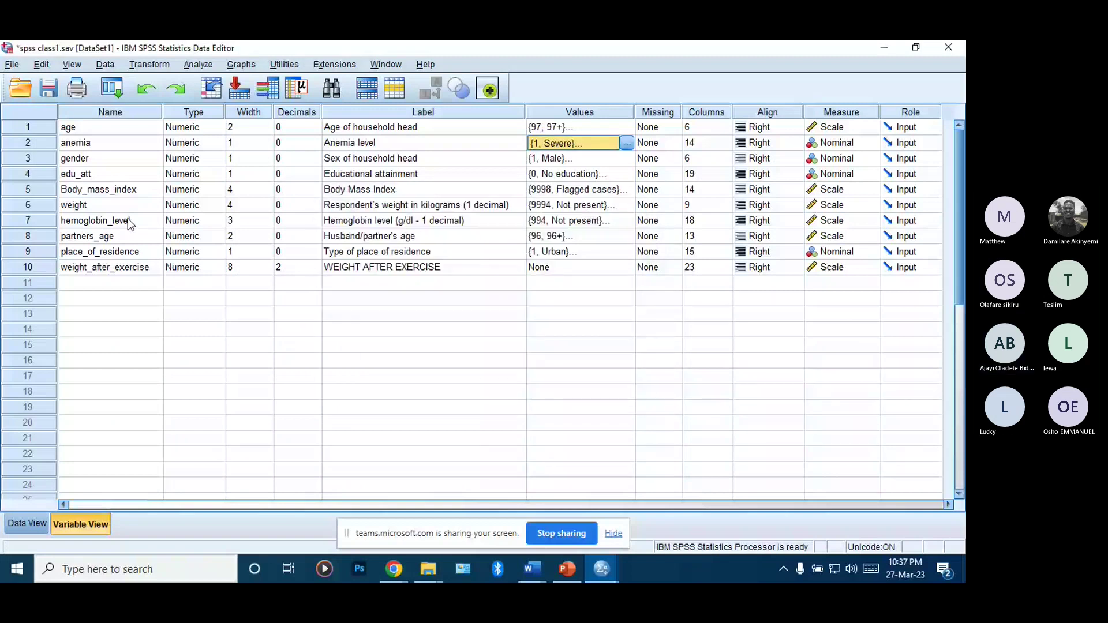
left_click(576, 223)
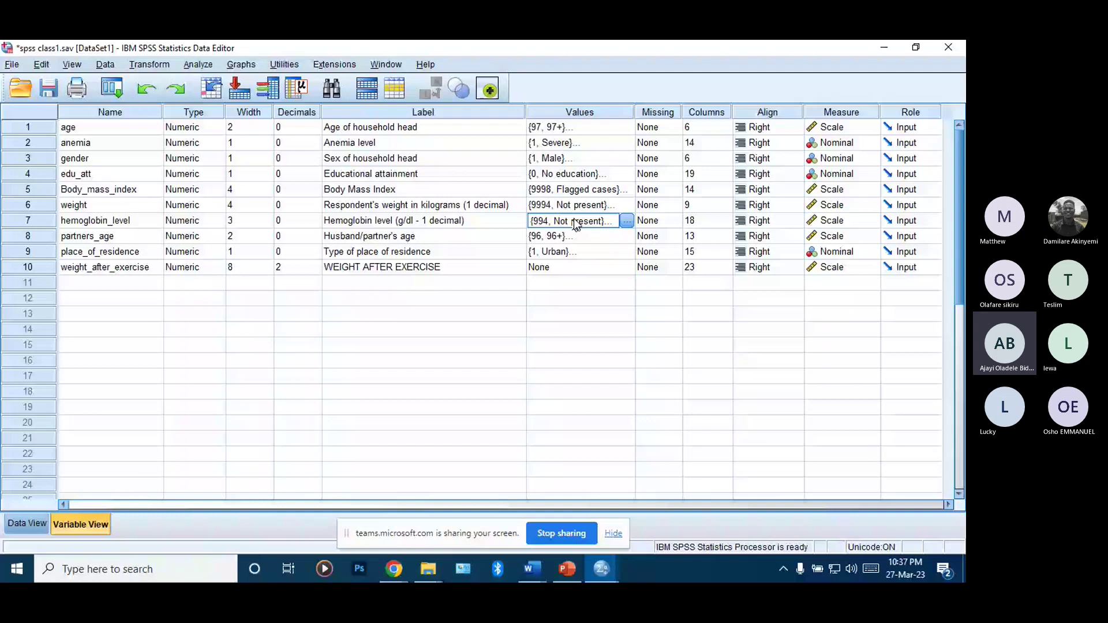
key("Up")
key("Up")
key("Left")
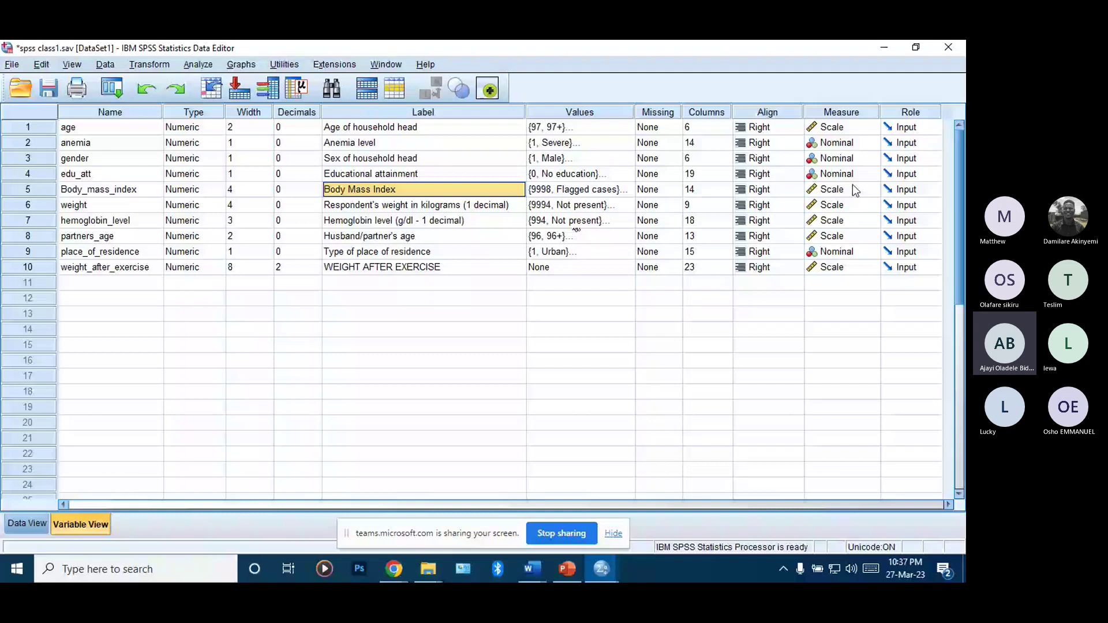
key("Down")
key("Left")
key("Left")
key("Left")
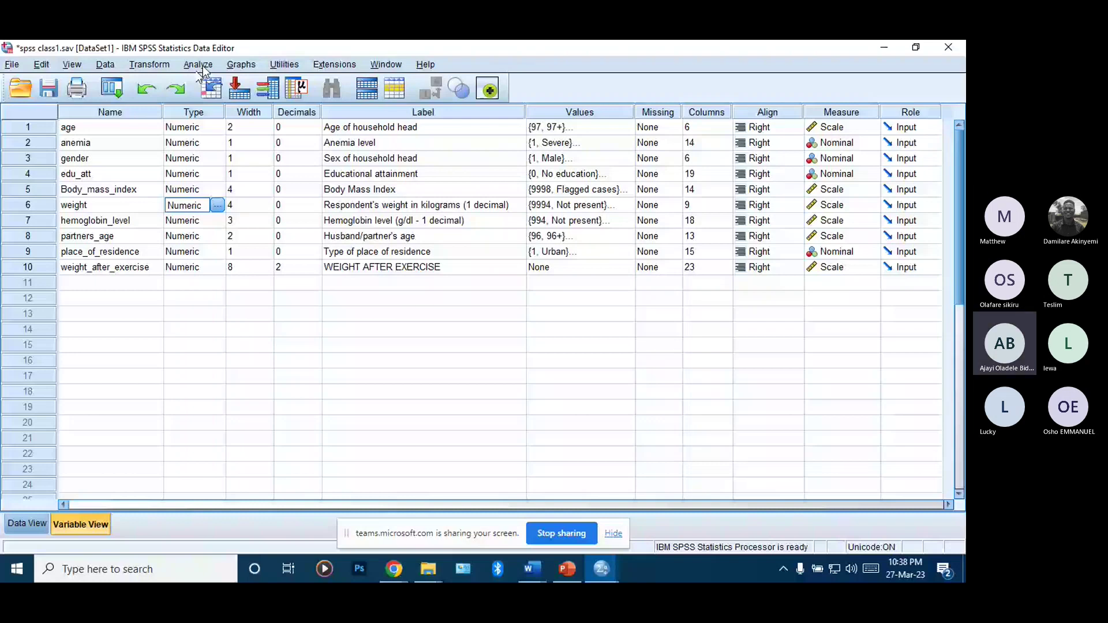
left_click(203, 65)
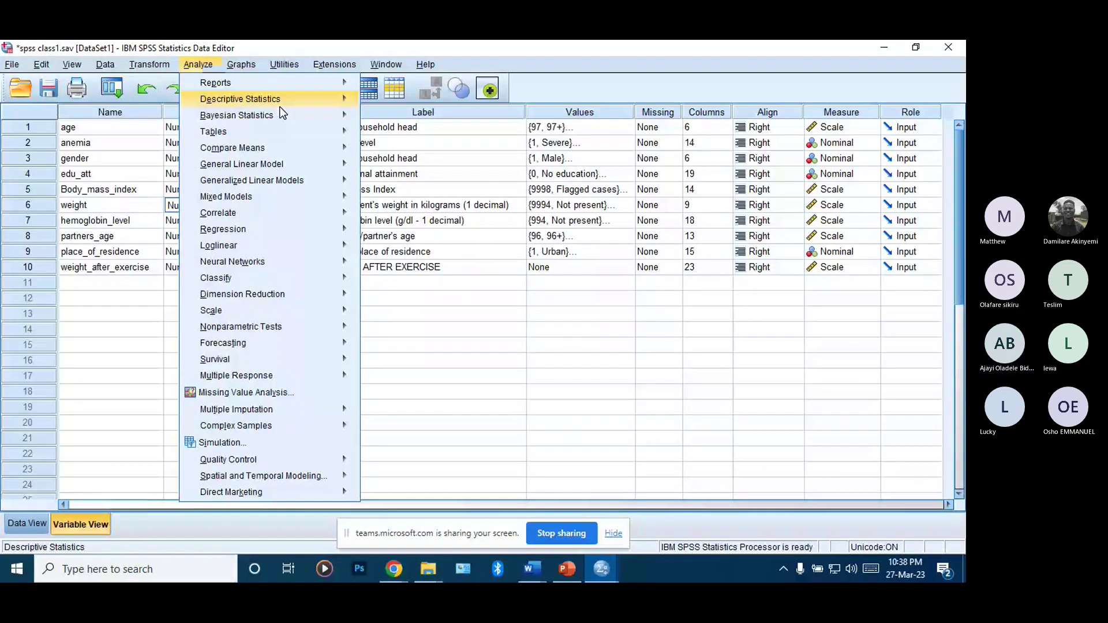
mouse_move(286, 104)
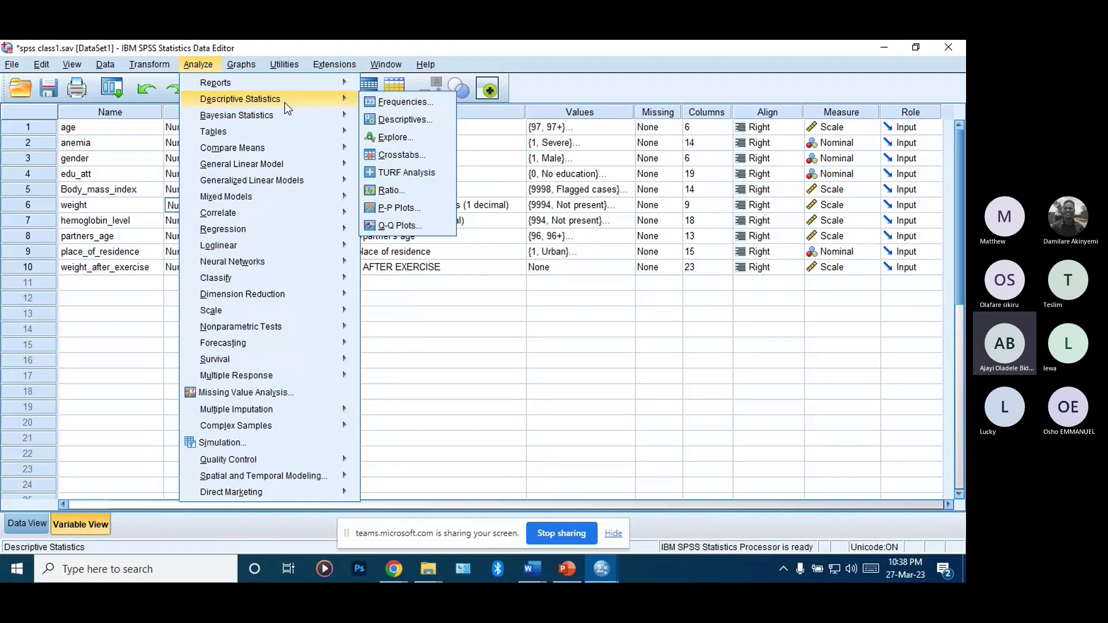
left_click(99, 237)
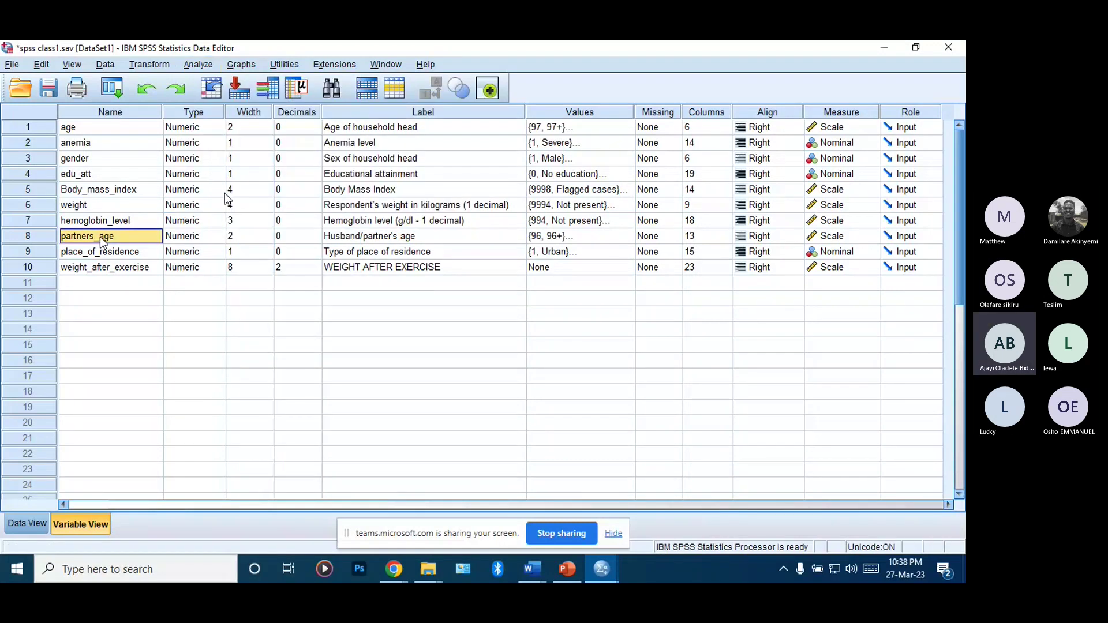
- Check the measurement level of Body Mass Index and review the anemia level categories in its value labels
left_click(242, 190)
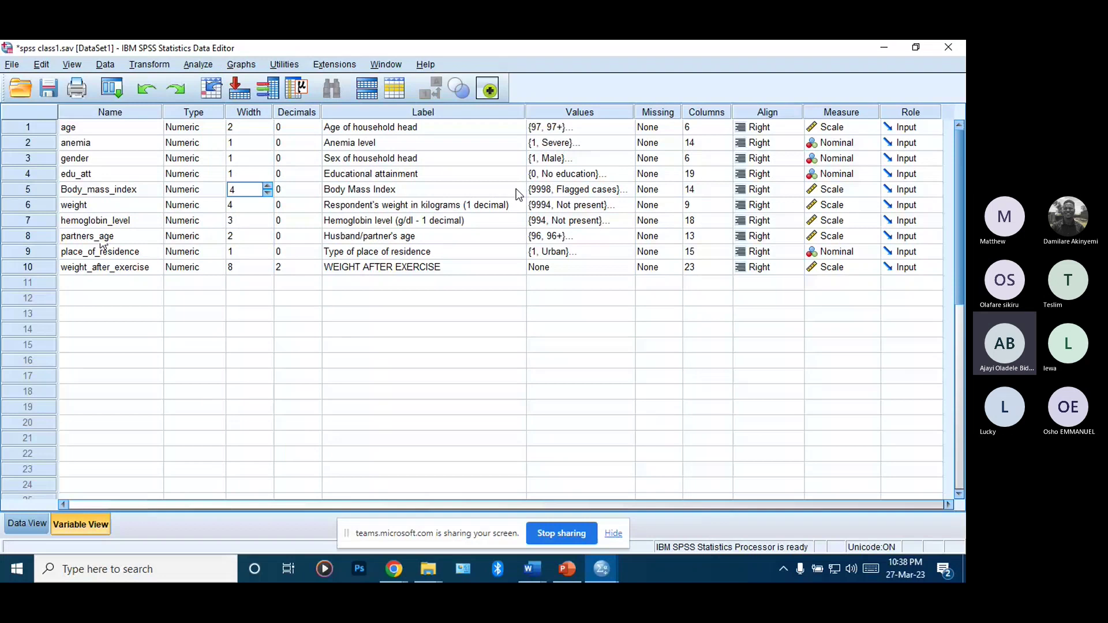
left_click(848, 190)
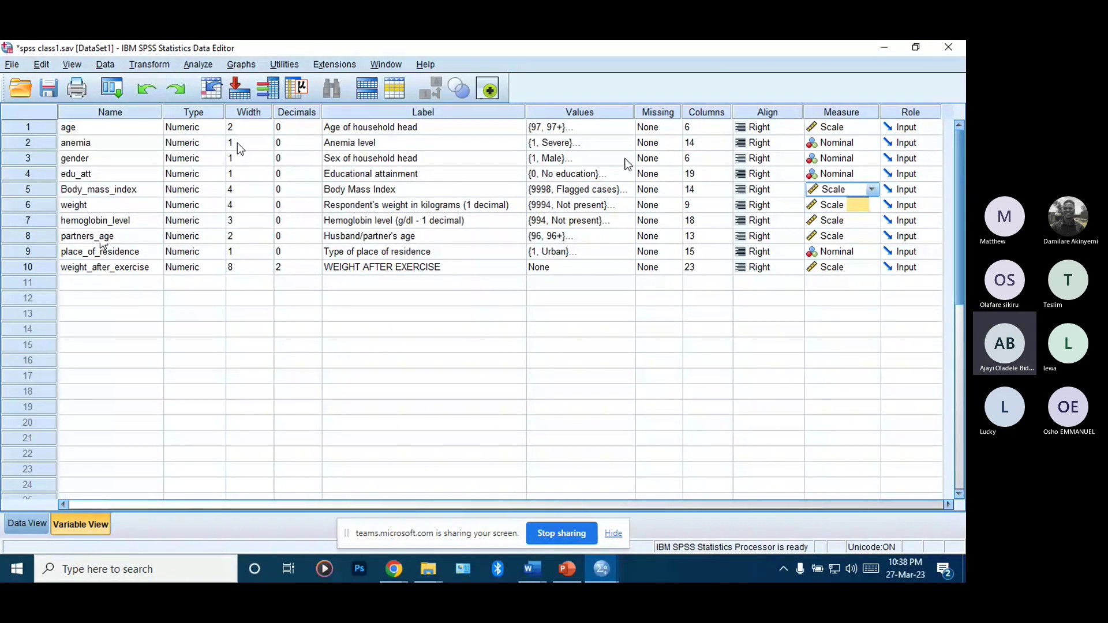
left_click(578, 147)
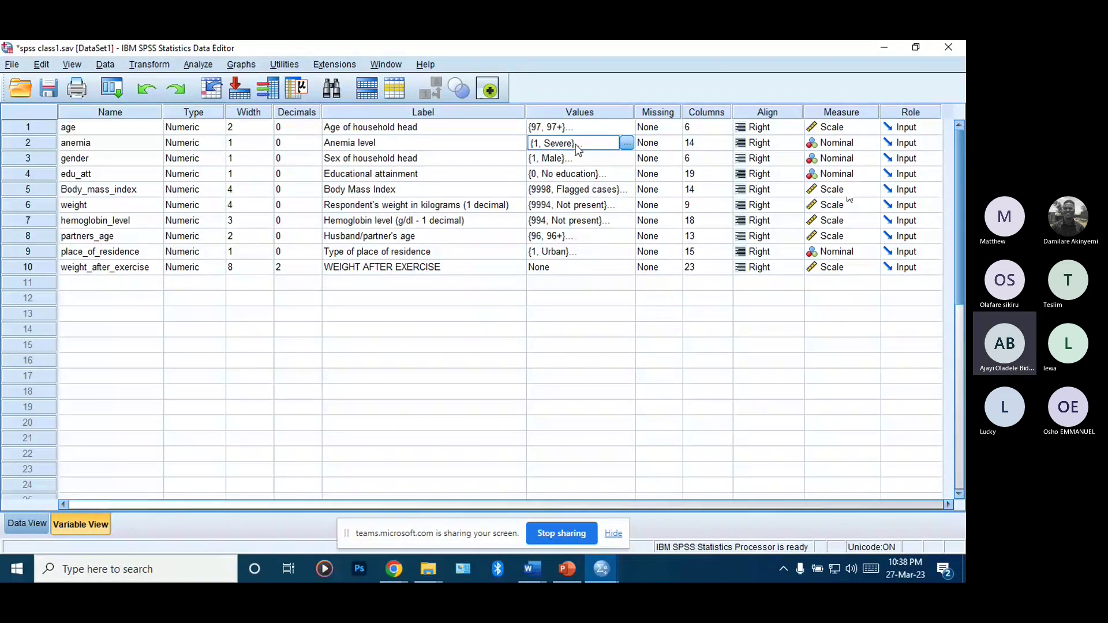
left_click(626, 144)
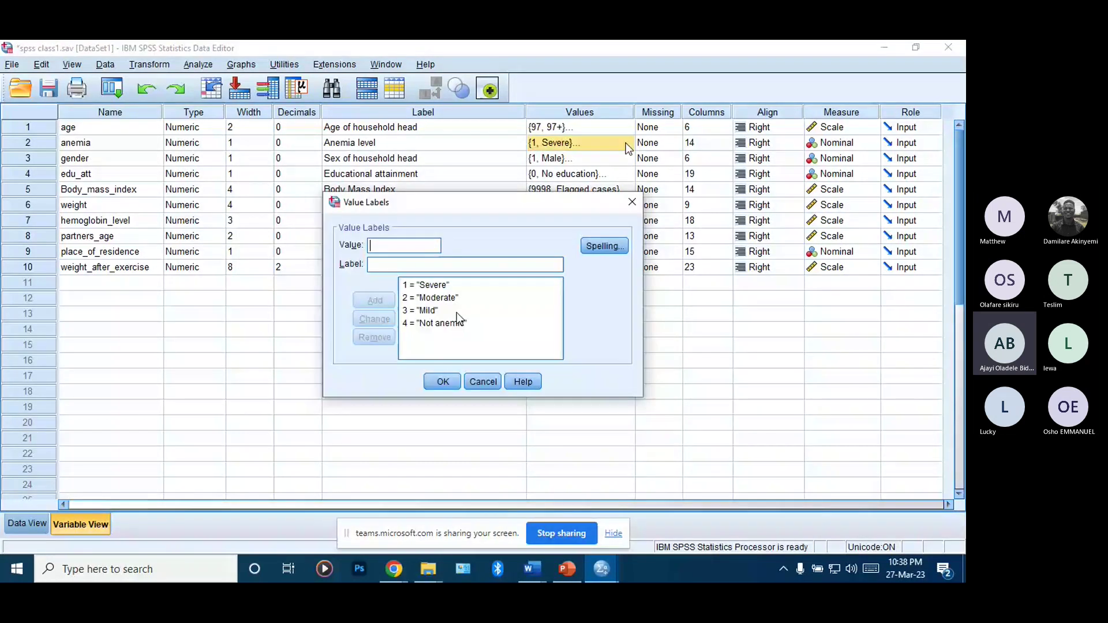
left_click(484, 381)
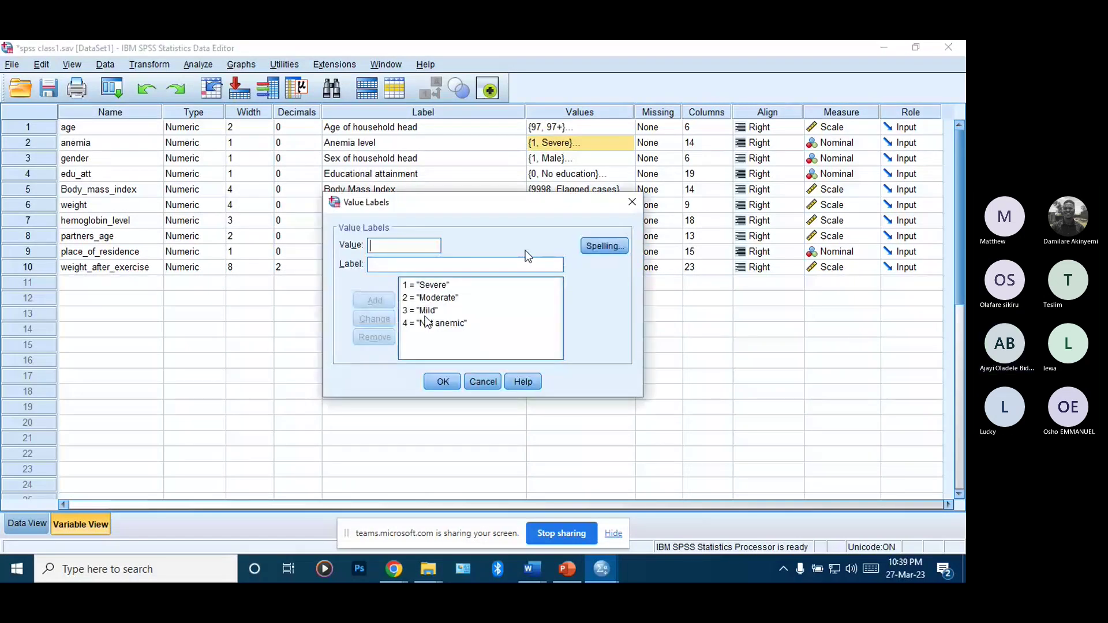
left_click(444, 325)
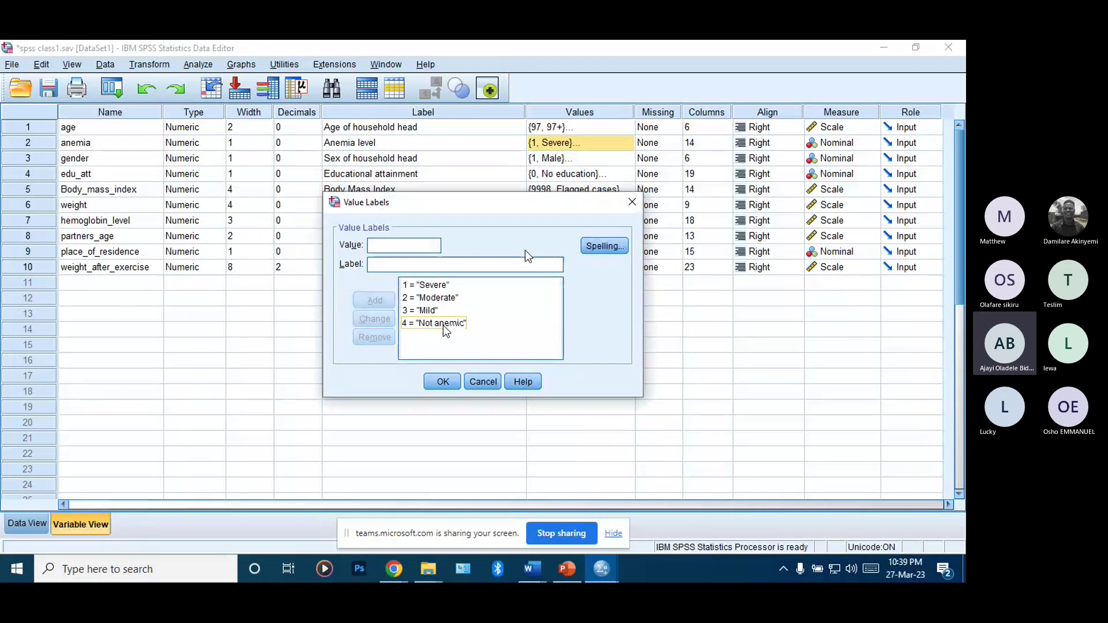
left_click(443, 381)
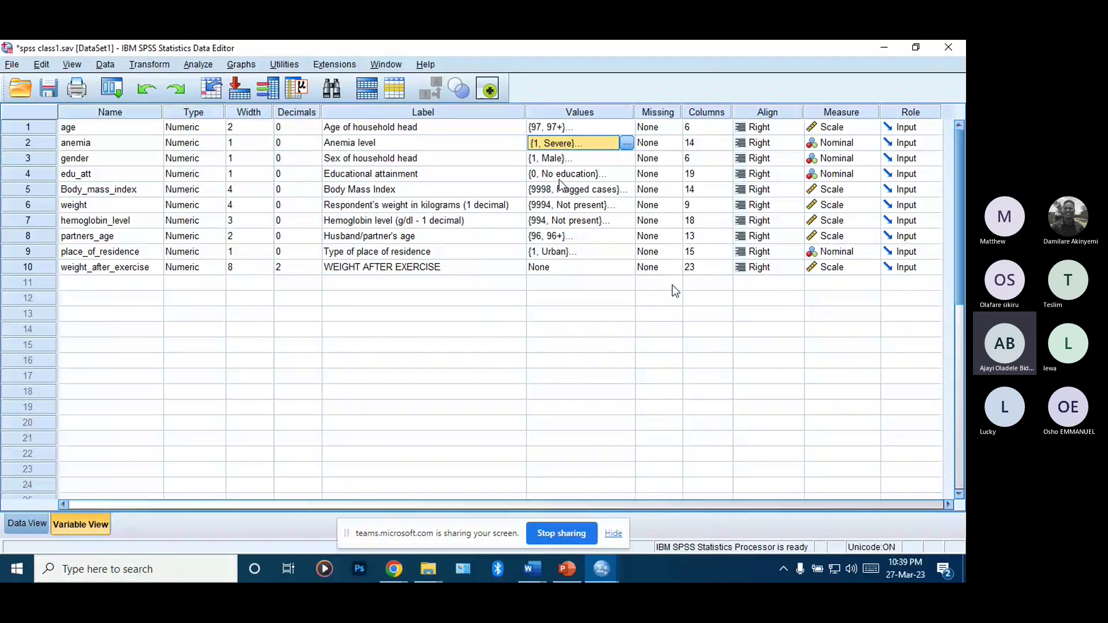
- Open the Explore procedure from the descriptive statistics and reset its previous settings
left_click(202, 65)
mouse_move(326, 133)
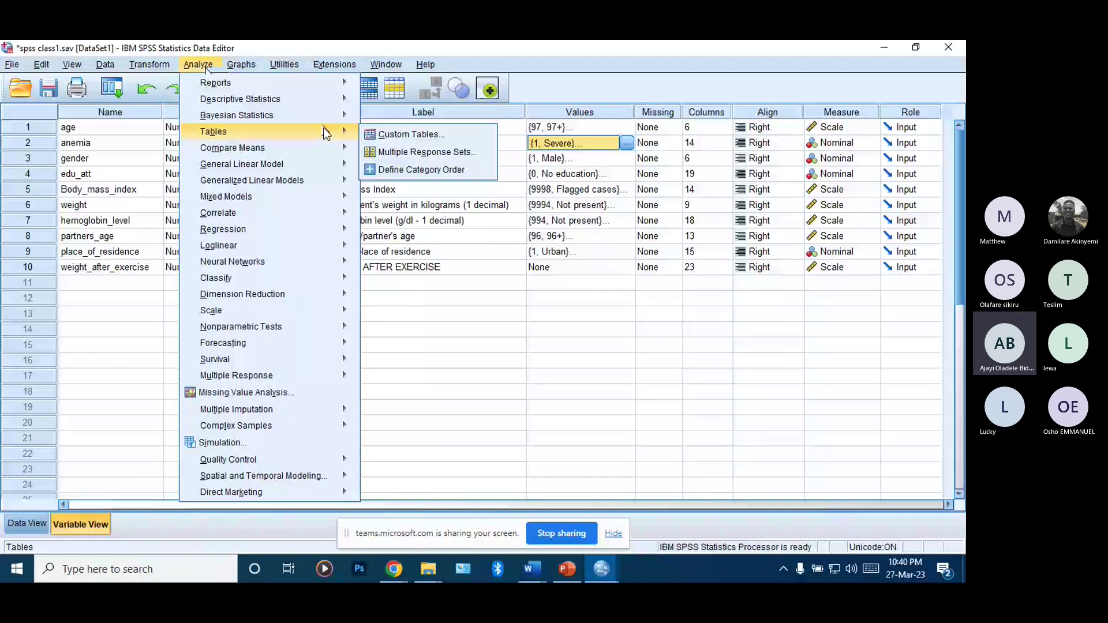
mouse_move(335, 105)
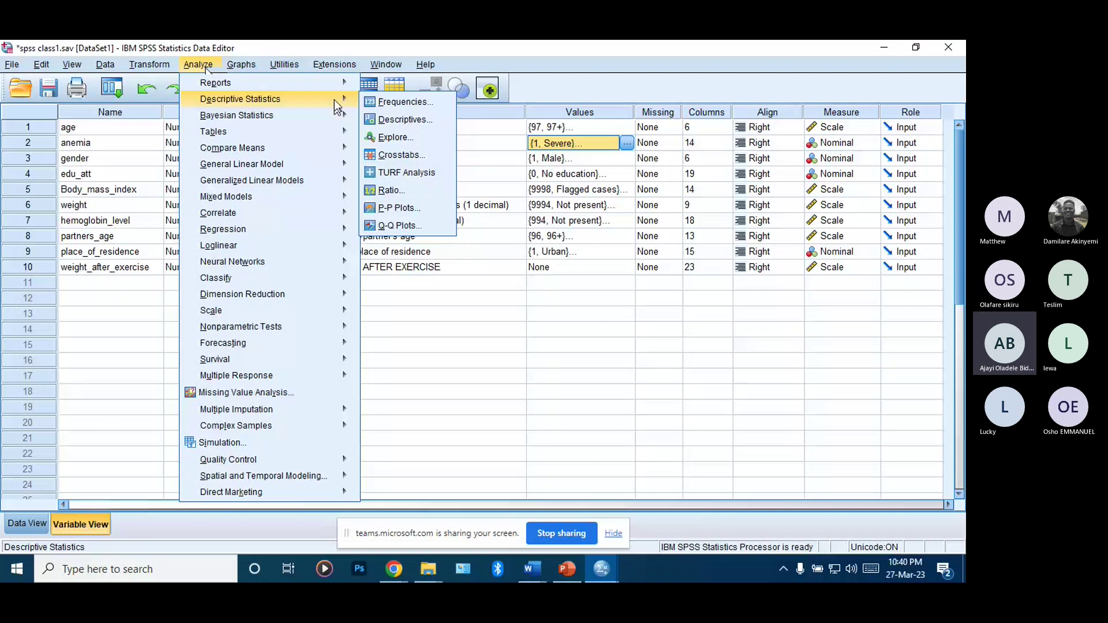
left_click(381, 139)
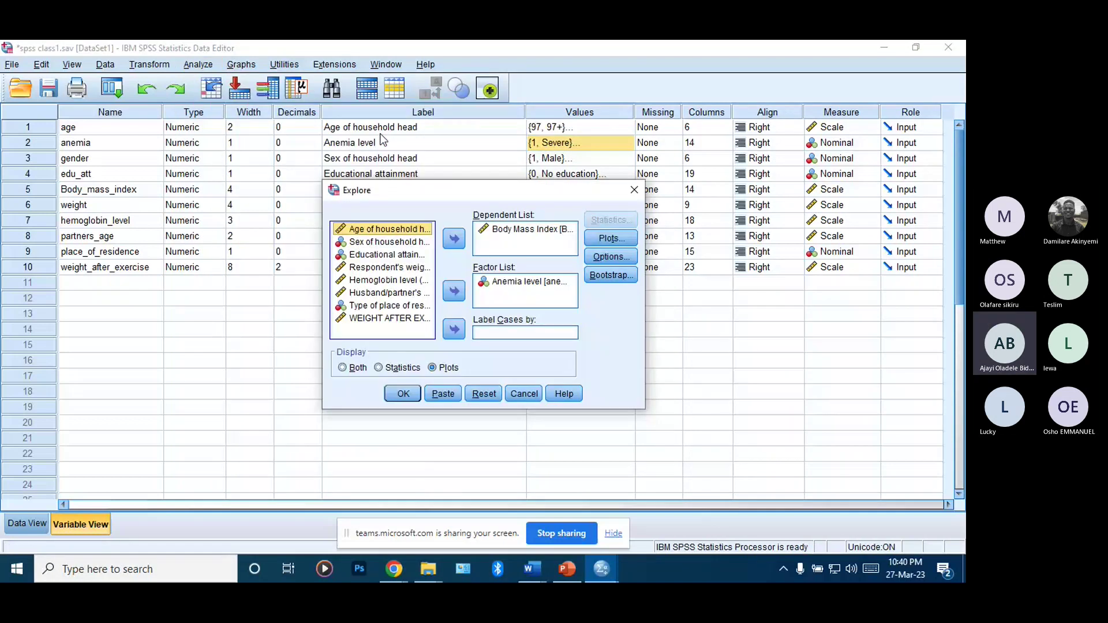
left_click(478, 398)
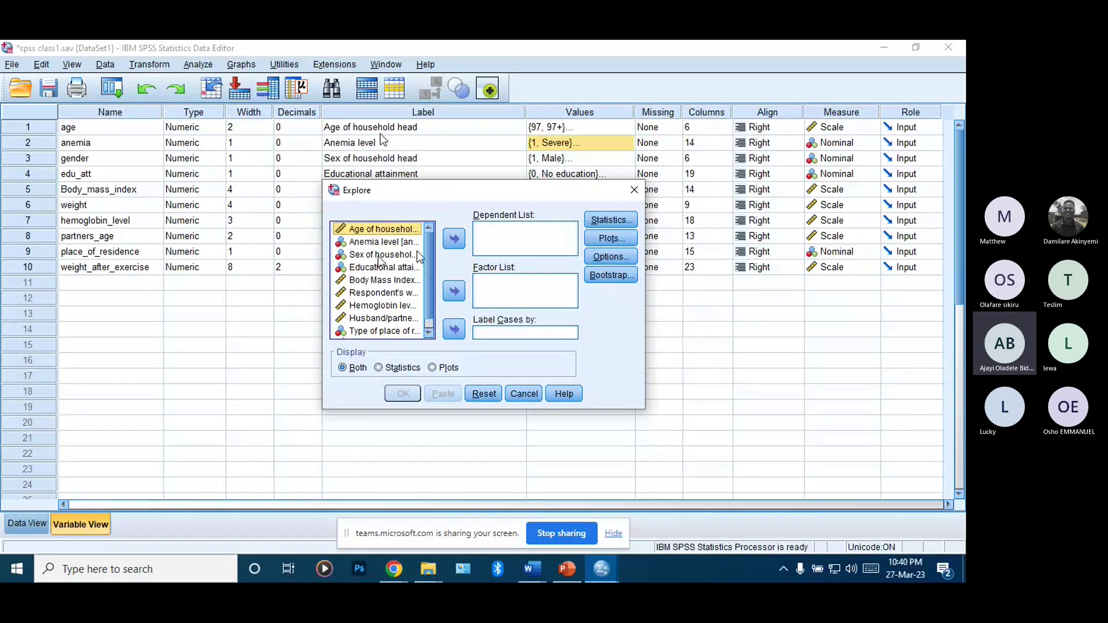
- Assign Body Mass Index as the dependent variable and Anemia level as the factor in Explore
scroll(420, 257, "down", 1)
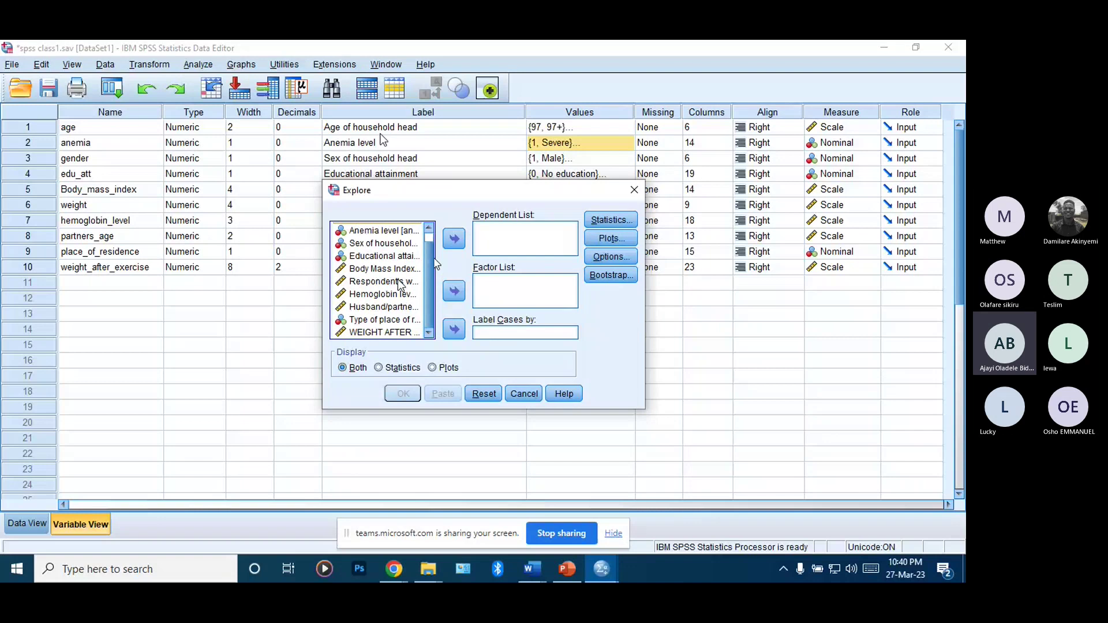
left_click(384, 269)
left_click(455, 239)
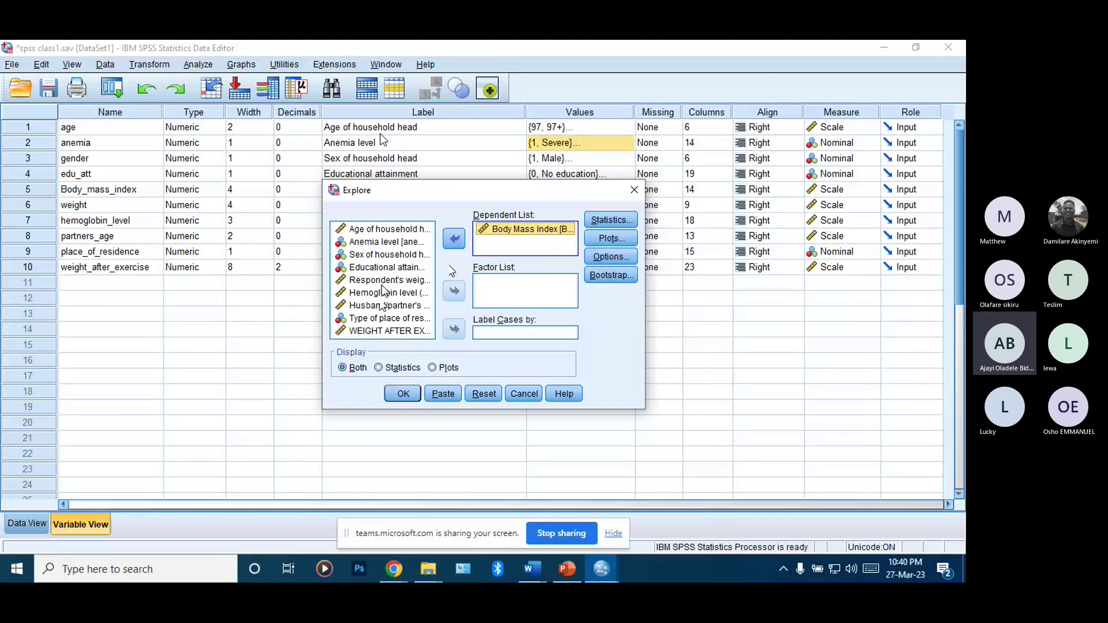
left_click(399, 242)
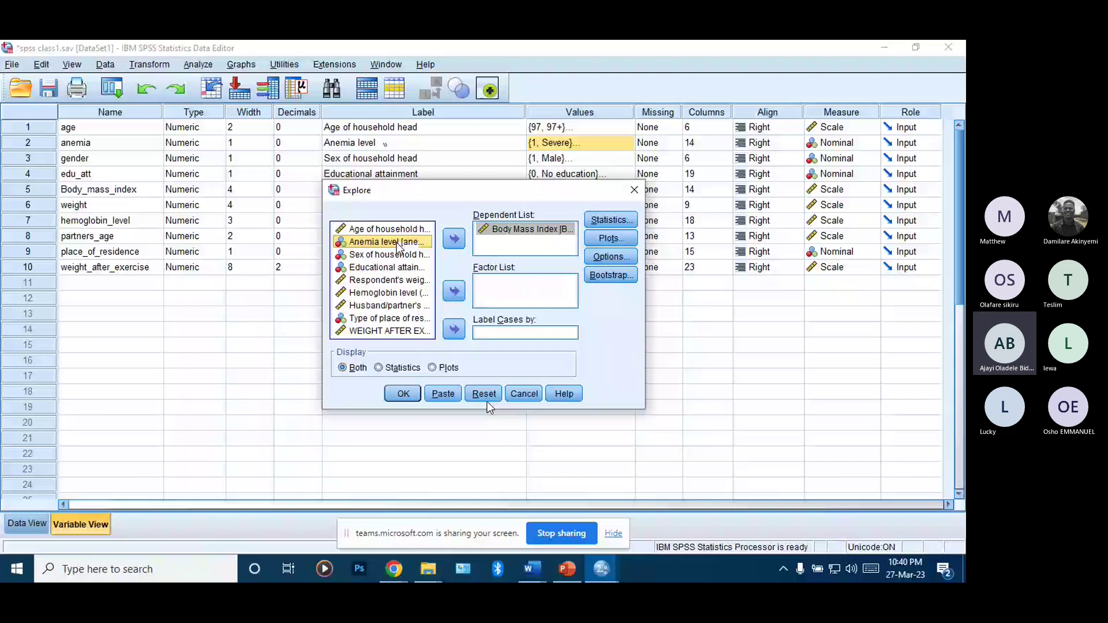
left_click(453, 291)
- Accept descriptives with a 95% confidence interval, exclude the stem-and-leaf plot and include normality plots with tests
left_click(610, 222)
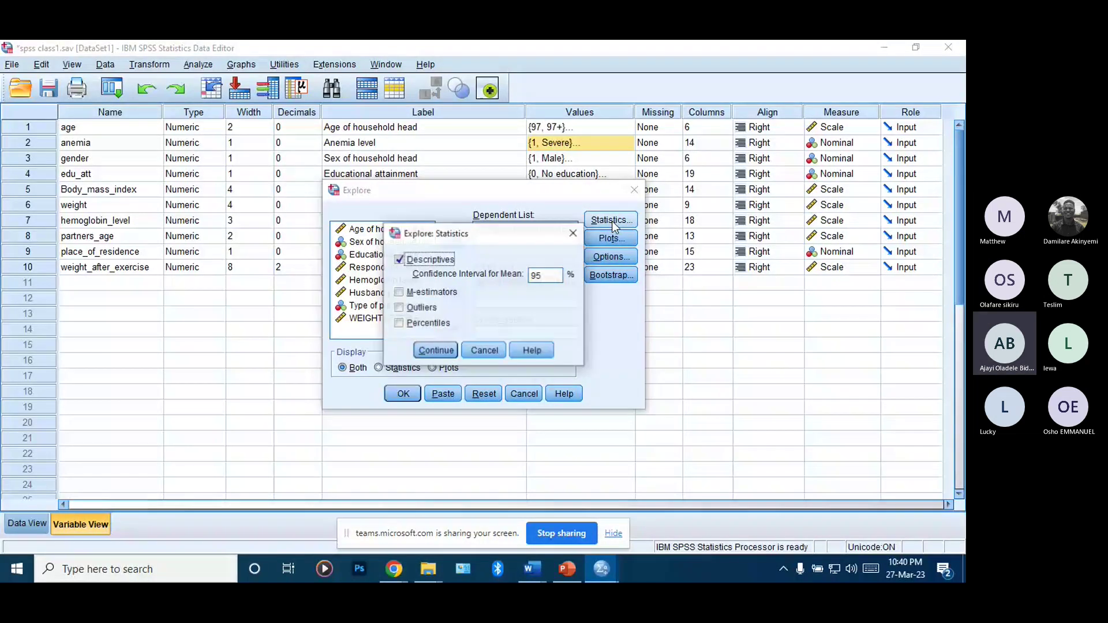
left_click(446, 354)
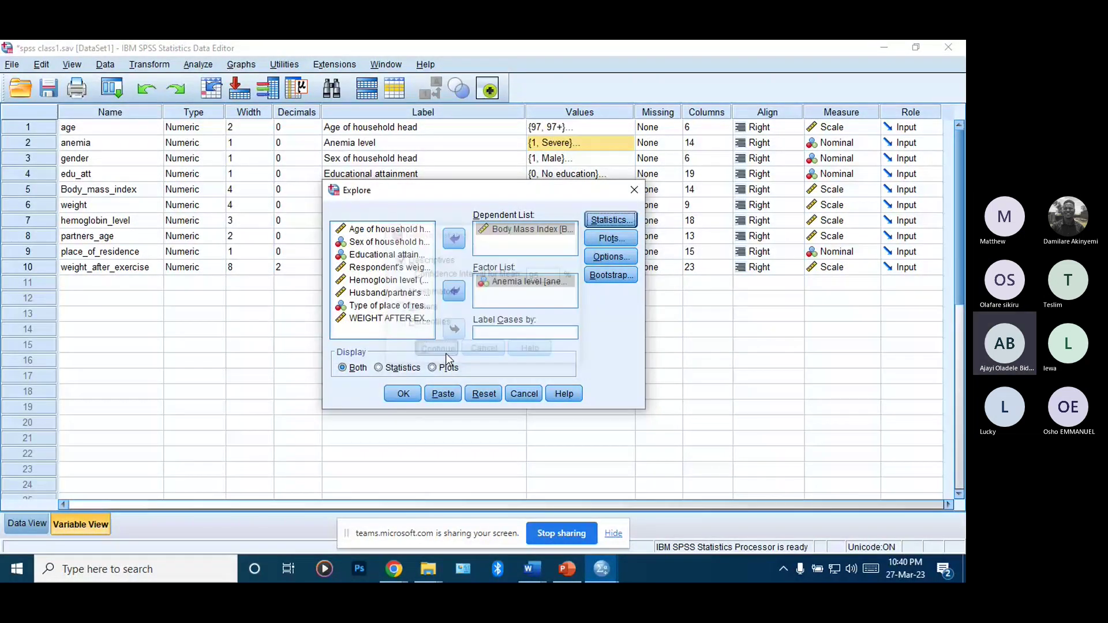
left_click(615, 240)
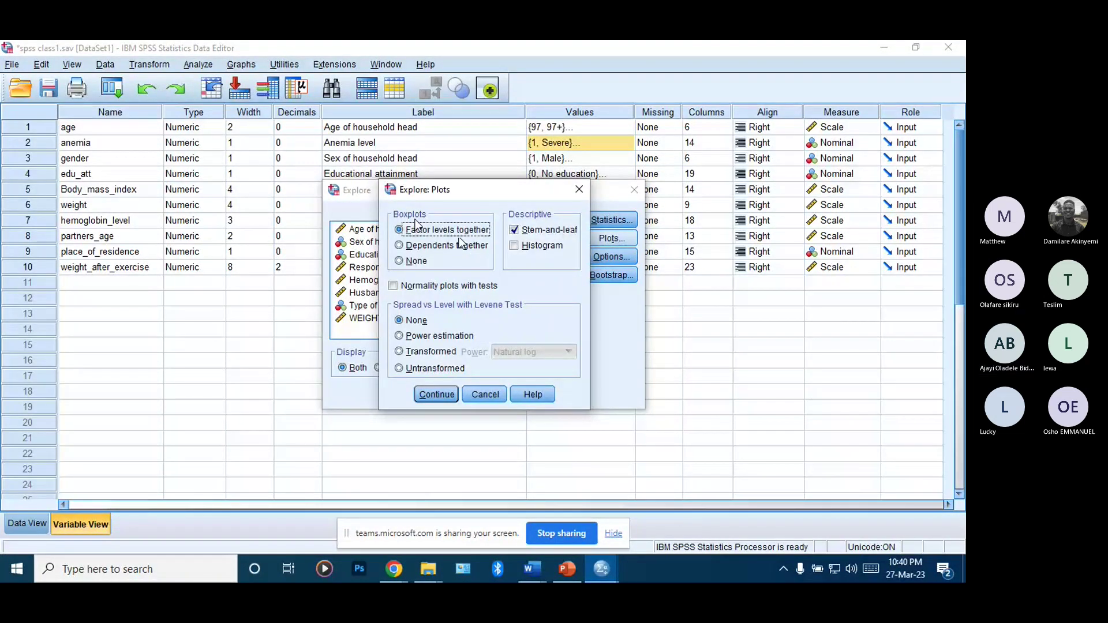
left_click(515, 231)
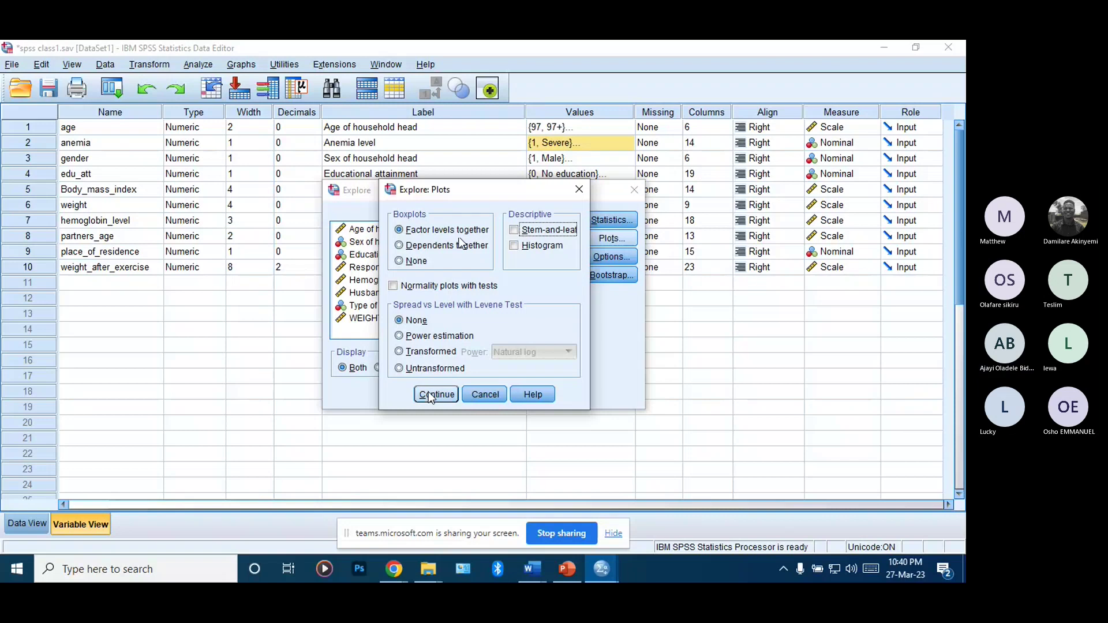
left_click(394, 286)
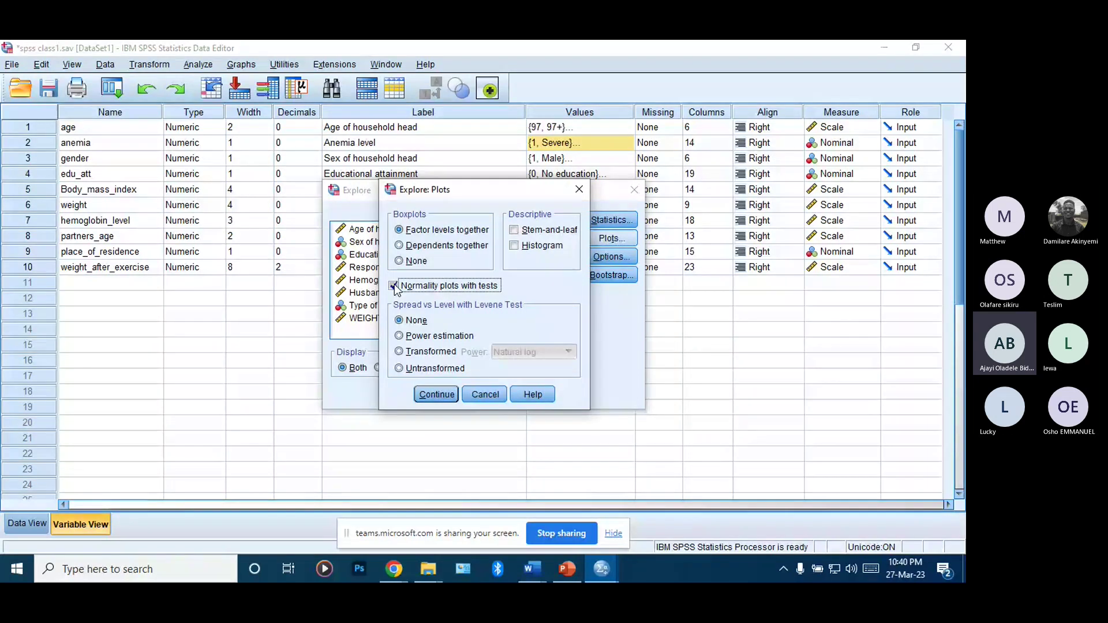
left_click(437, 395)
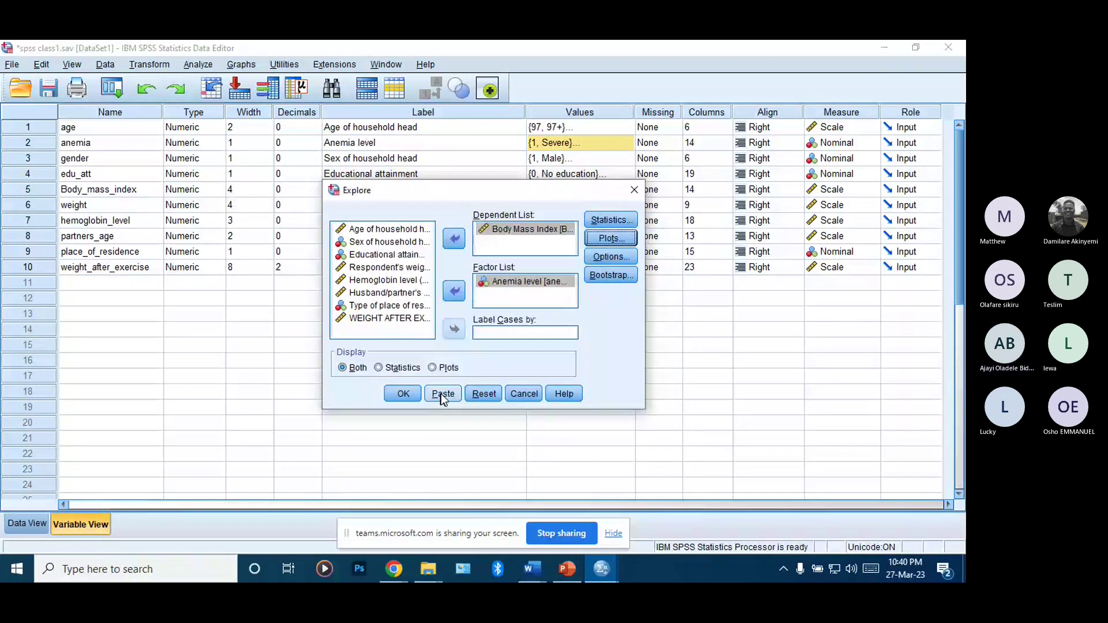
- Try restricting the Explore display to plots only, and review the missing-value options and plot settings
key("alt+o")
left_click(448, 341)
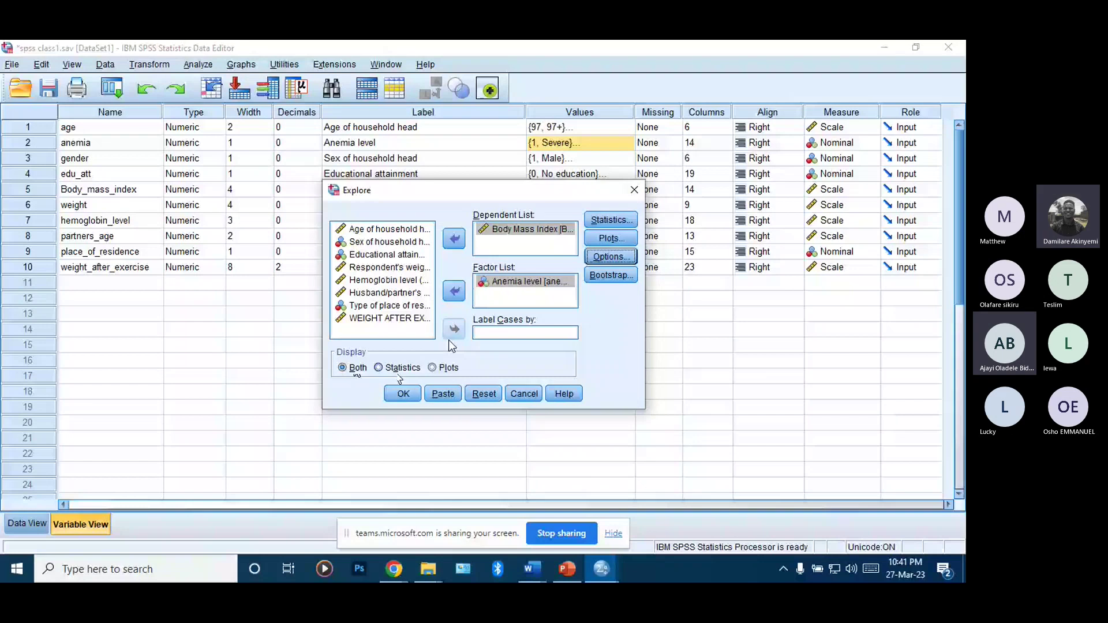
left_click(433, 367)
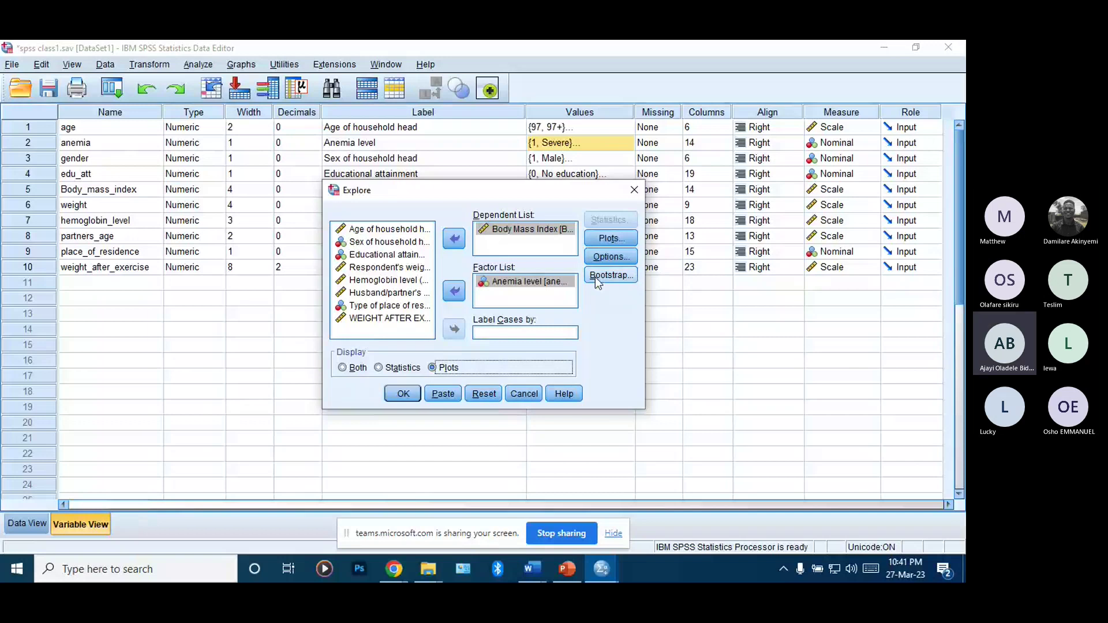
left_click(619, 239)
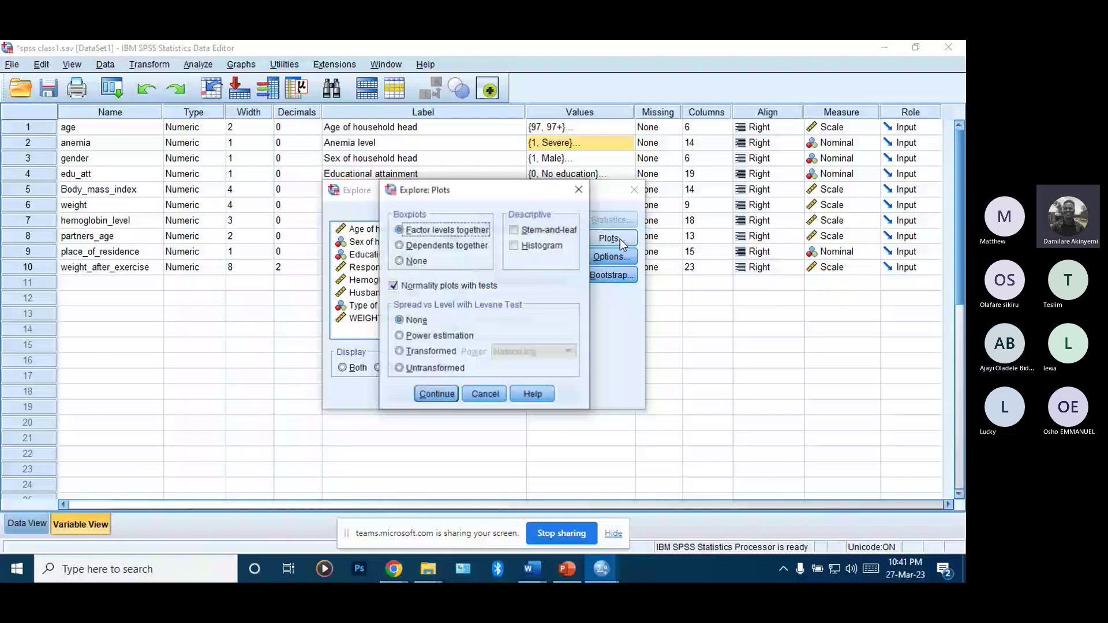
left_click(486, 396)
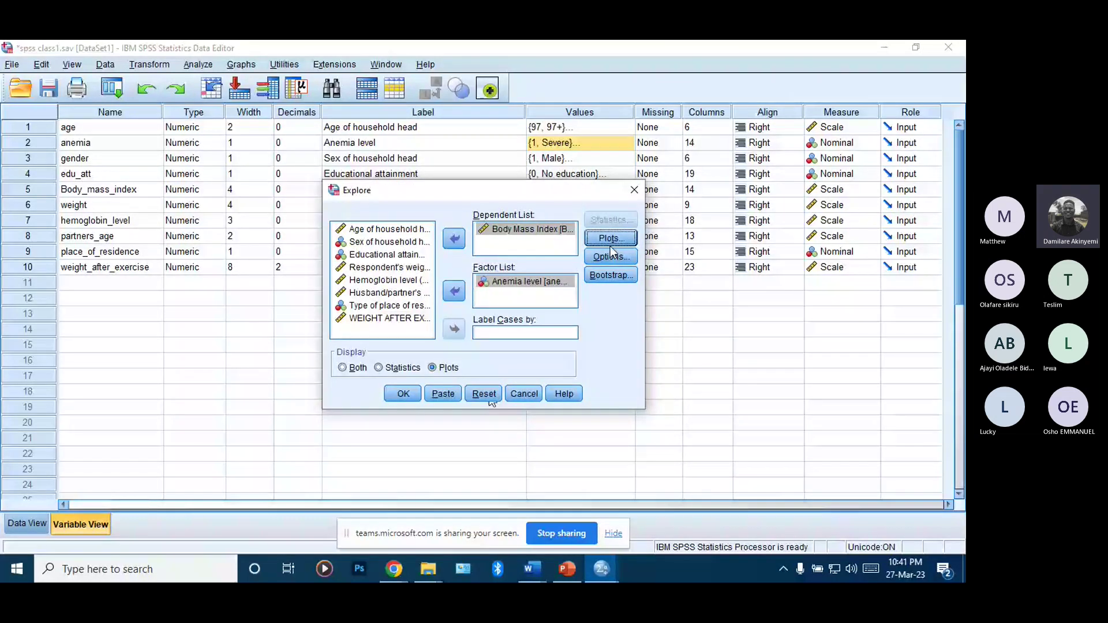
key("alt+b")
left_click(613, 221)
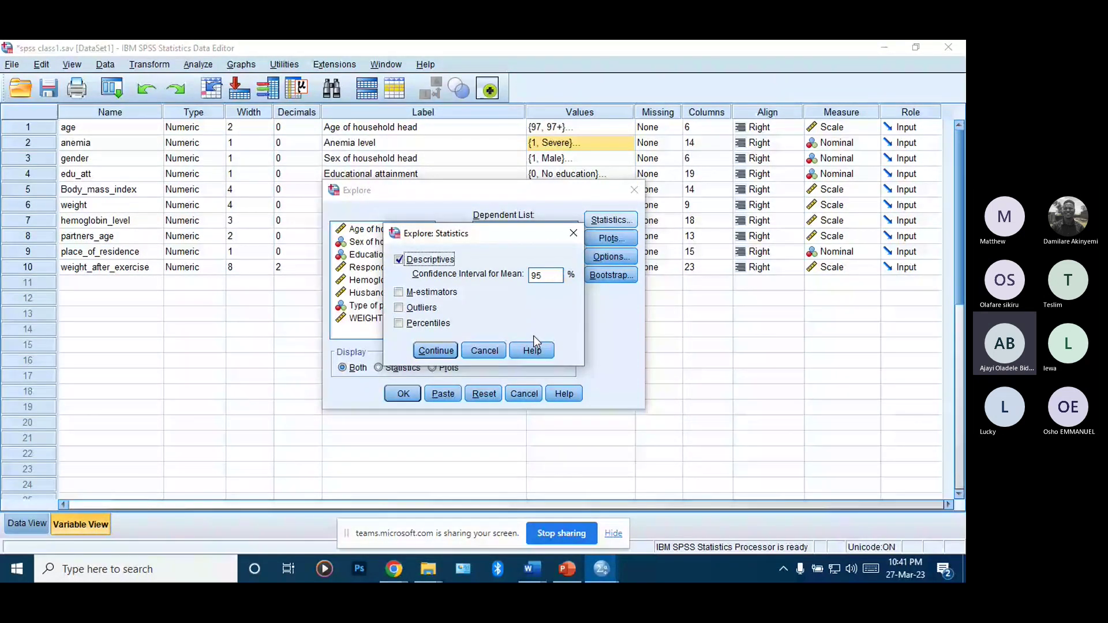
left_click(497, 348)
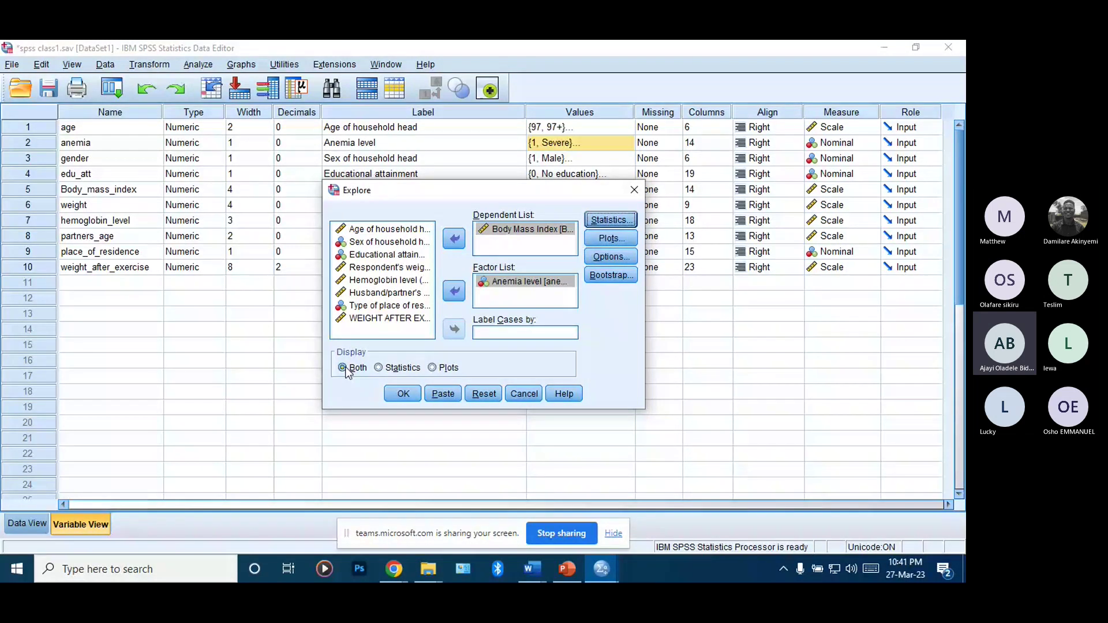
- Run Explore with plots only, keeping boxplots with factor levels together, normality plots with tests and listwise exclusion of missing cases
left_click(433, 369)
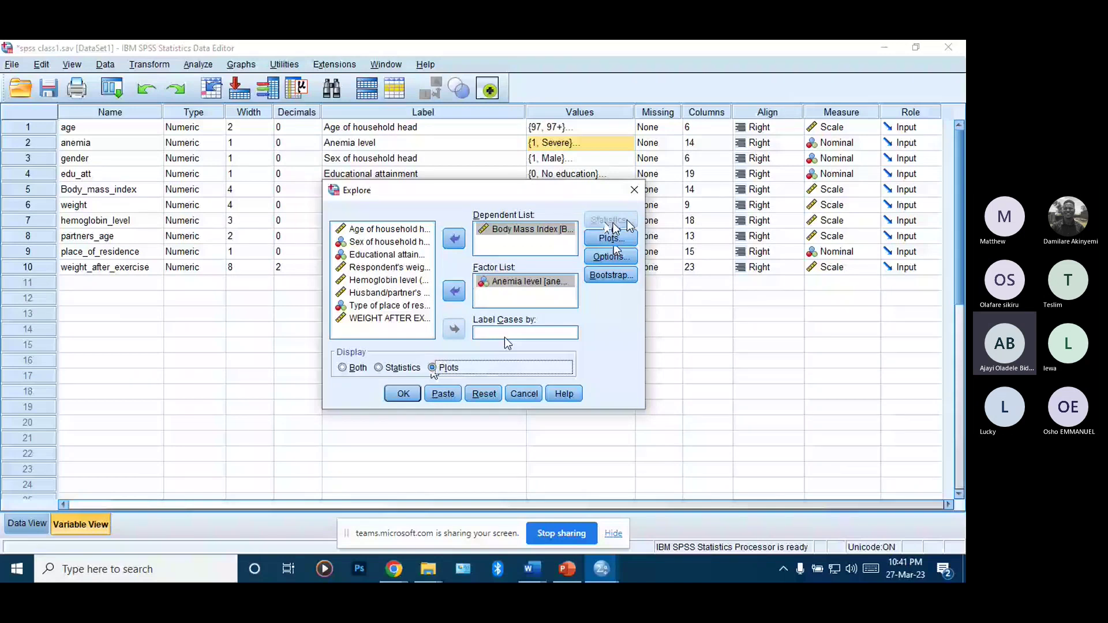
left_click(611, 239)
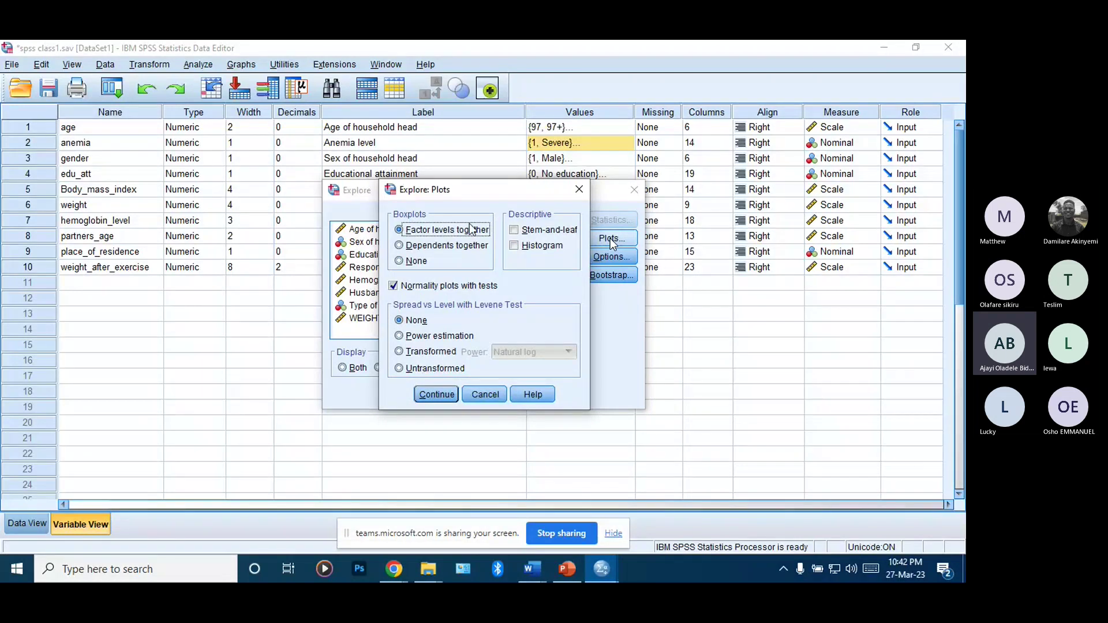
left_click(437, 395)
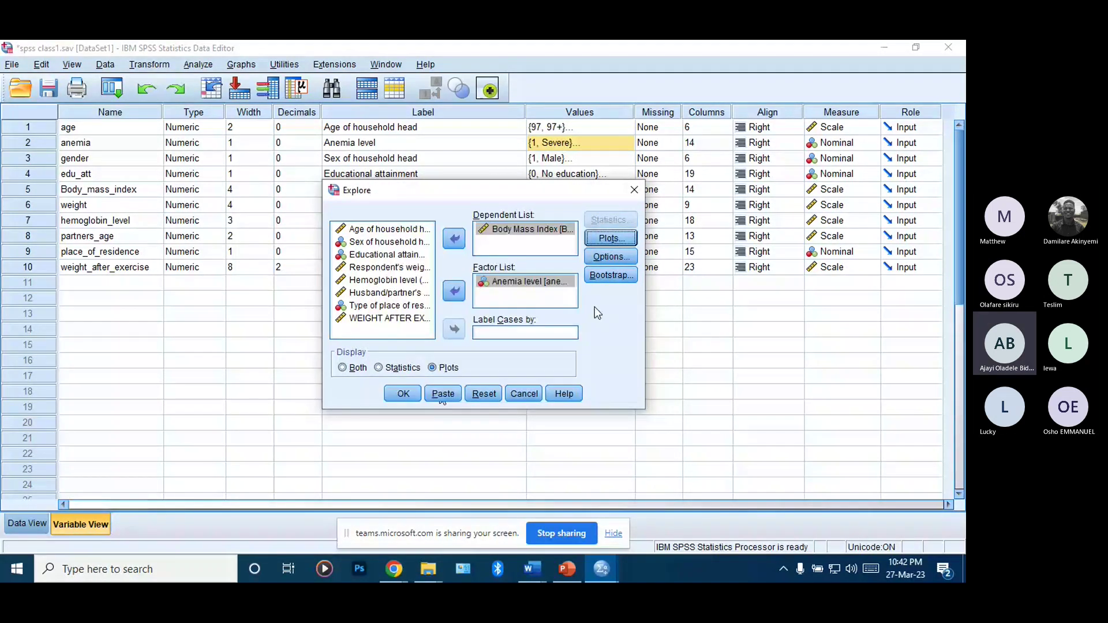
key("alt+o")
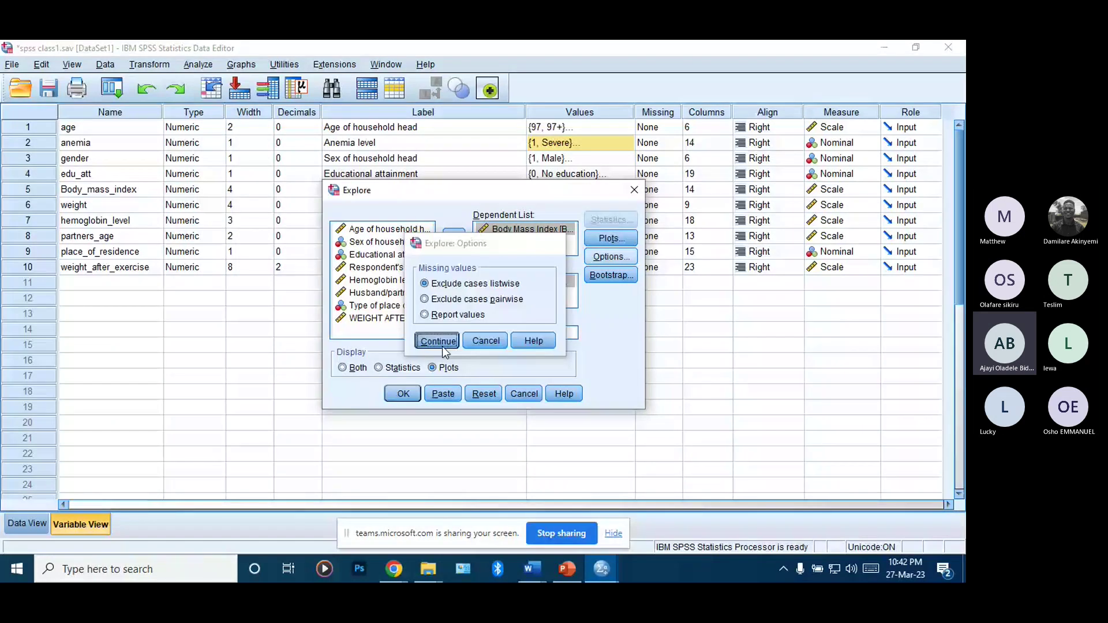
left_click(442, 346)
left_click(406, 395)
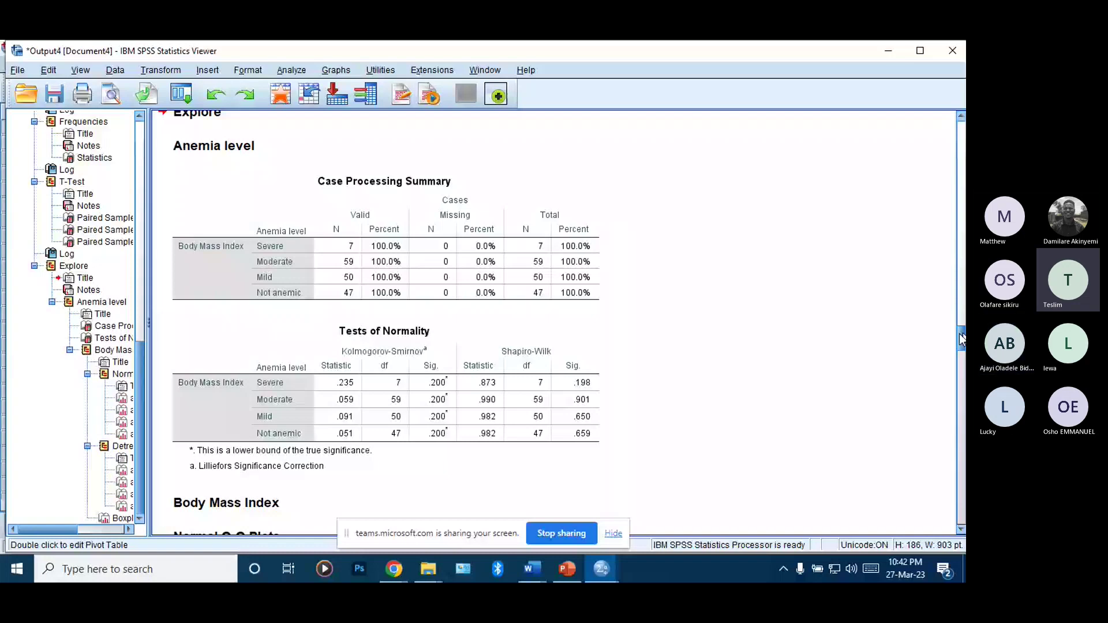
- Examine the Explore output, focusing on the Case Processing Summary and Tests of Normality for Body Mass Index by anemia level
scroll(962, 340, "up", 1)
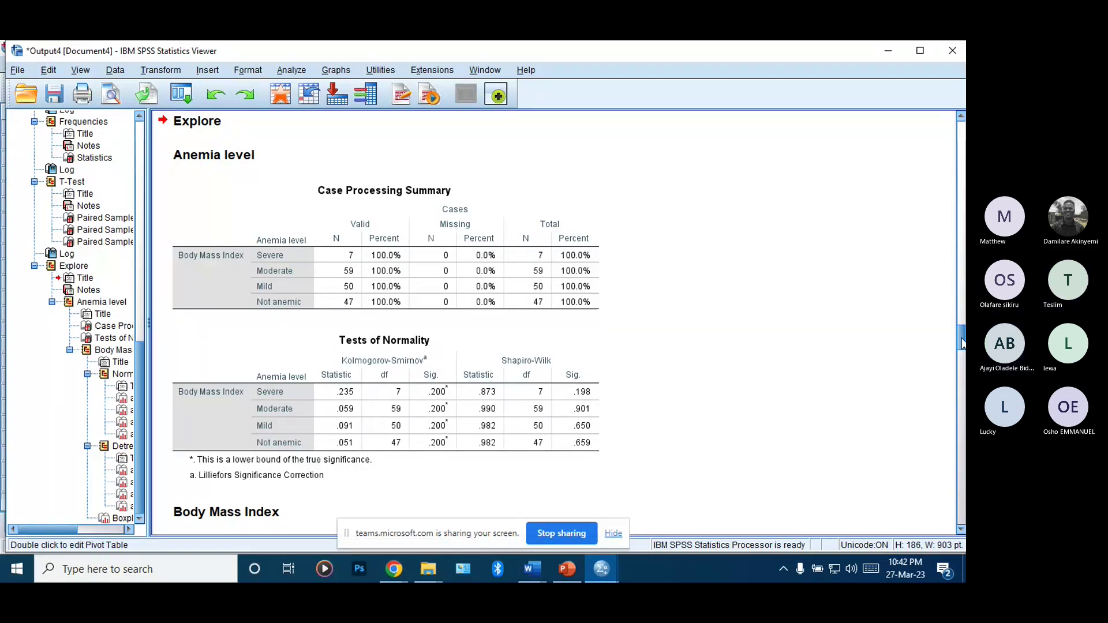
left_click_drag(962, 343, 963, 514)
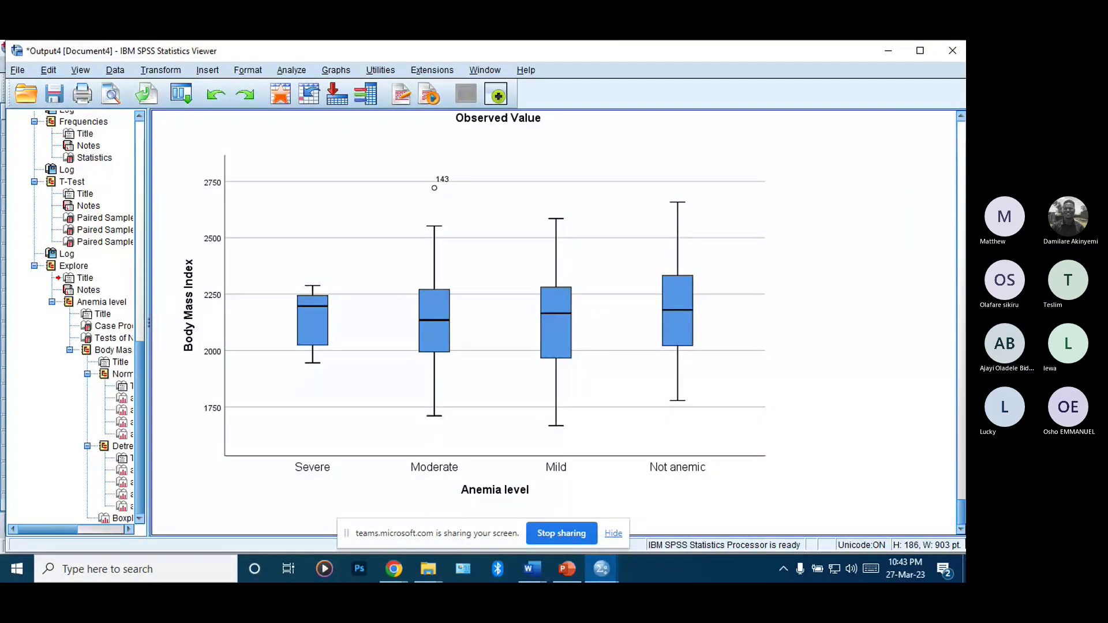
left_click_drag(963, 514, 963, 498)
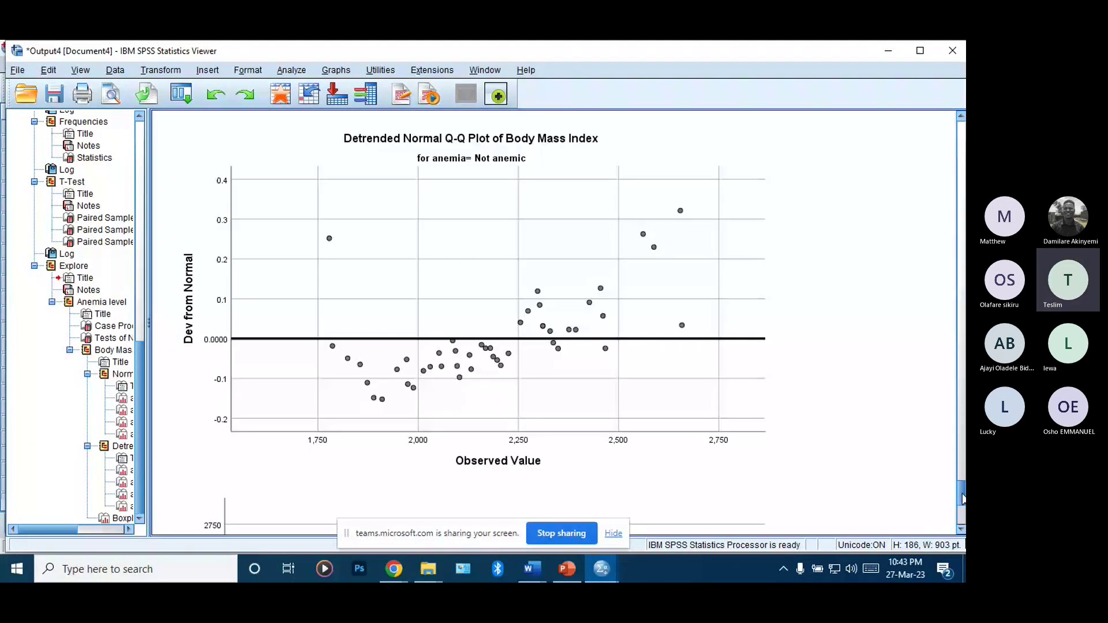
left_click_drag(963, 498, 963, 325)
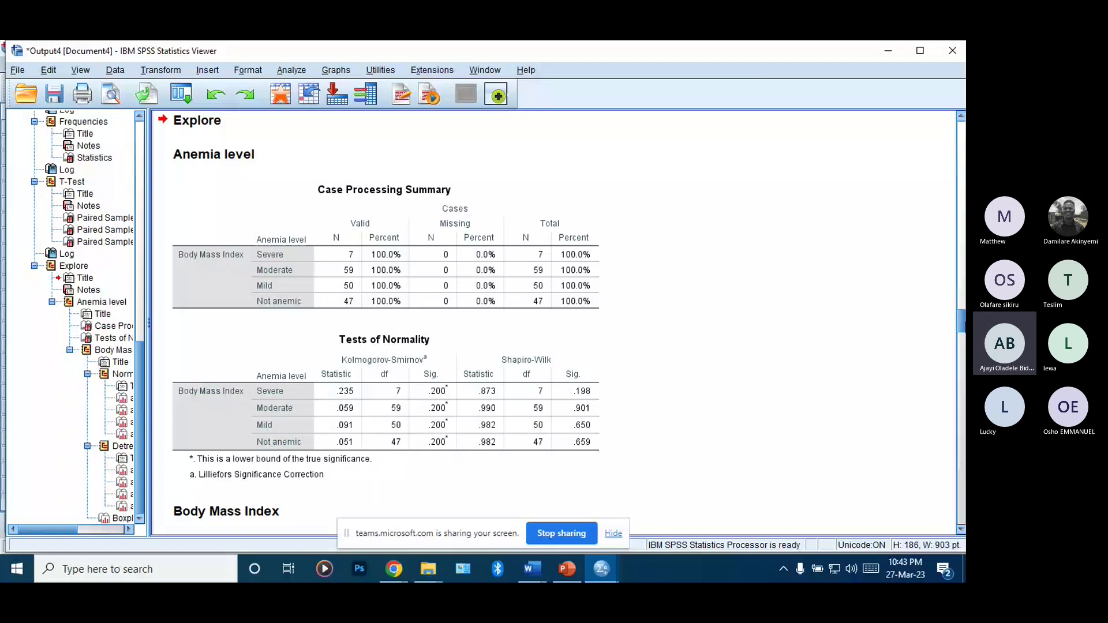
left_click(352, 256)
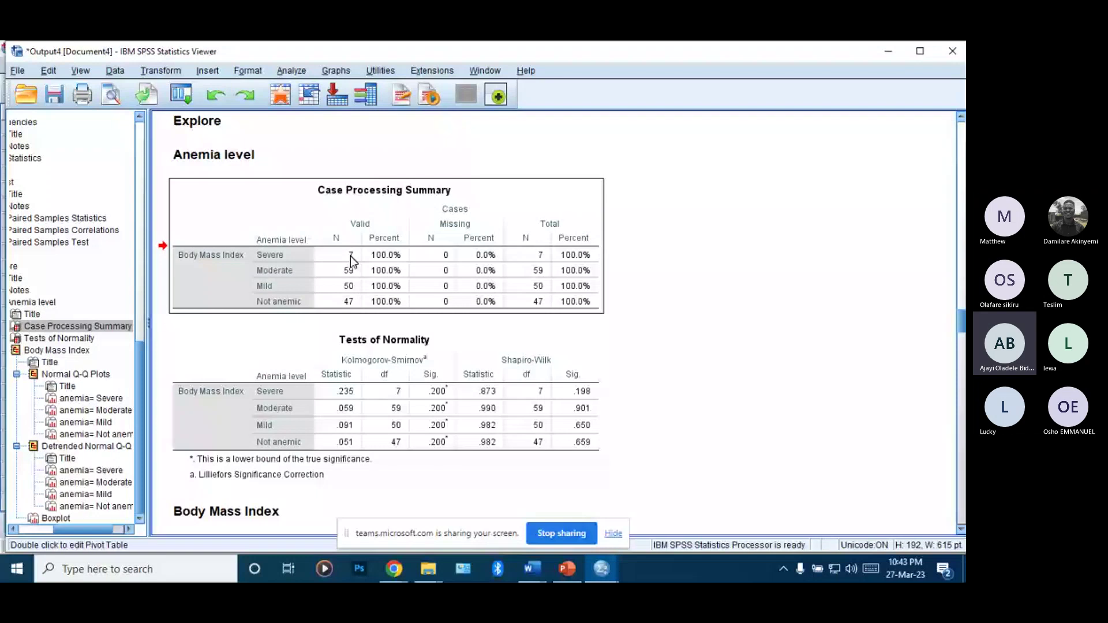
double_click(351, 257)
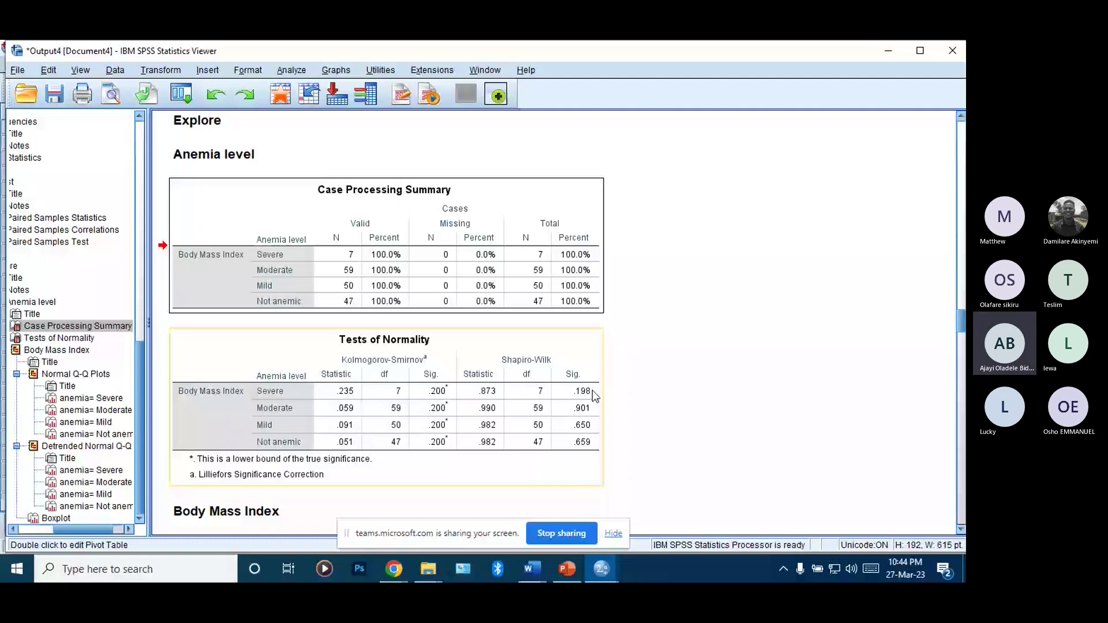
left_click(644, 462)
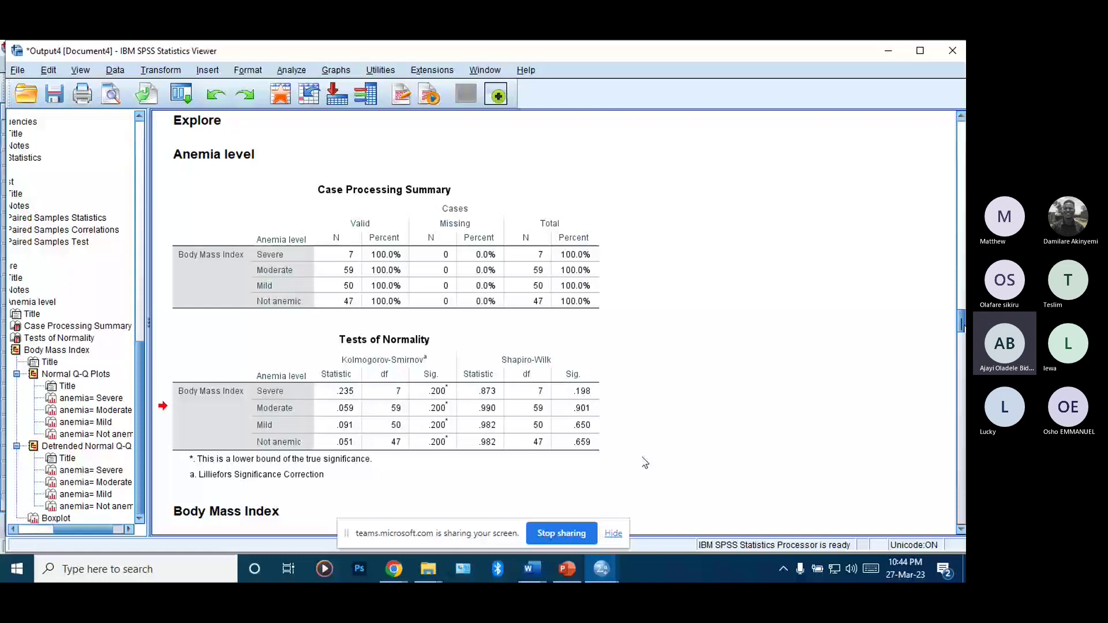
- Inspect the normal Q-Q plot of Body Mass Index for severe anemia in the Chart Editor, and view the moderate plot
scroll(612, 373, "down", 5)
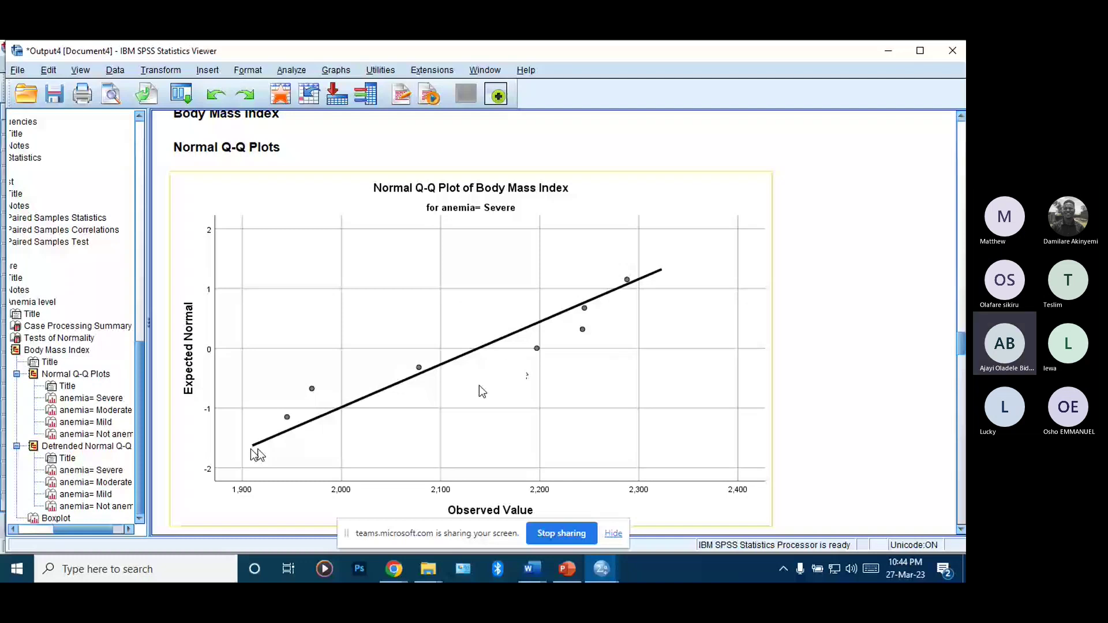
double_click(673, 270)
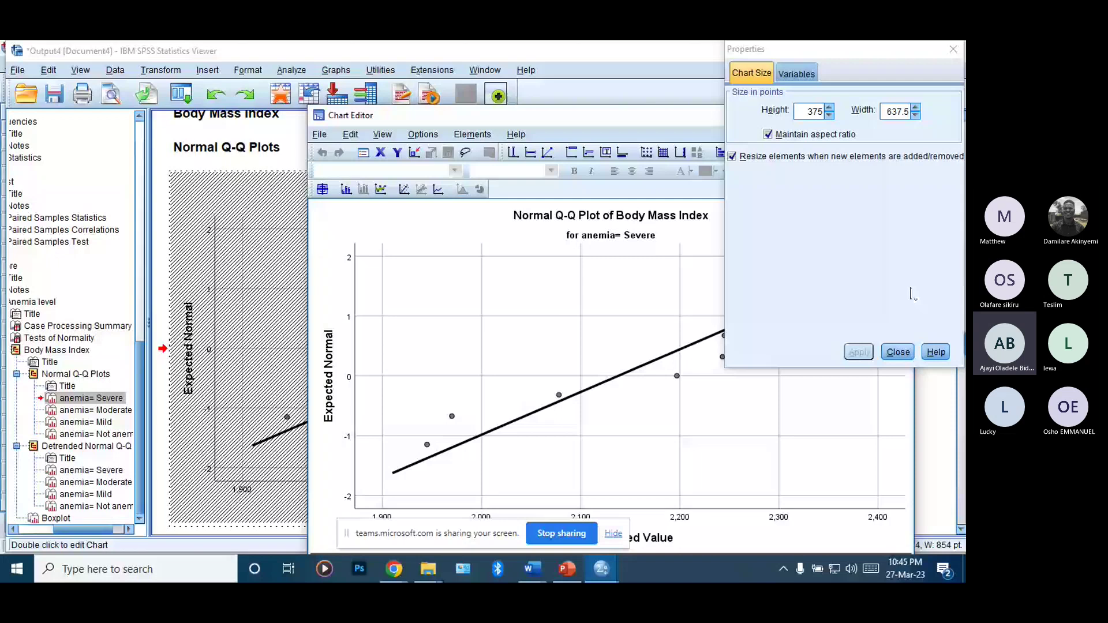
left_click_drag(613, 117, 466, 70)
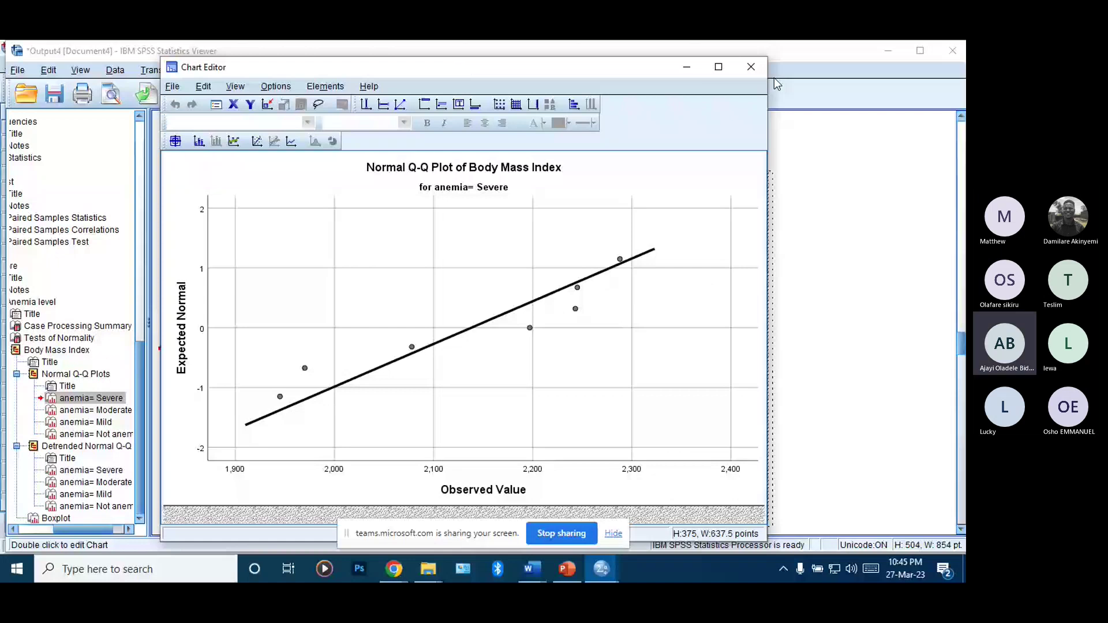
left_click(962, 345)
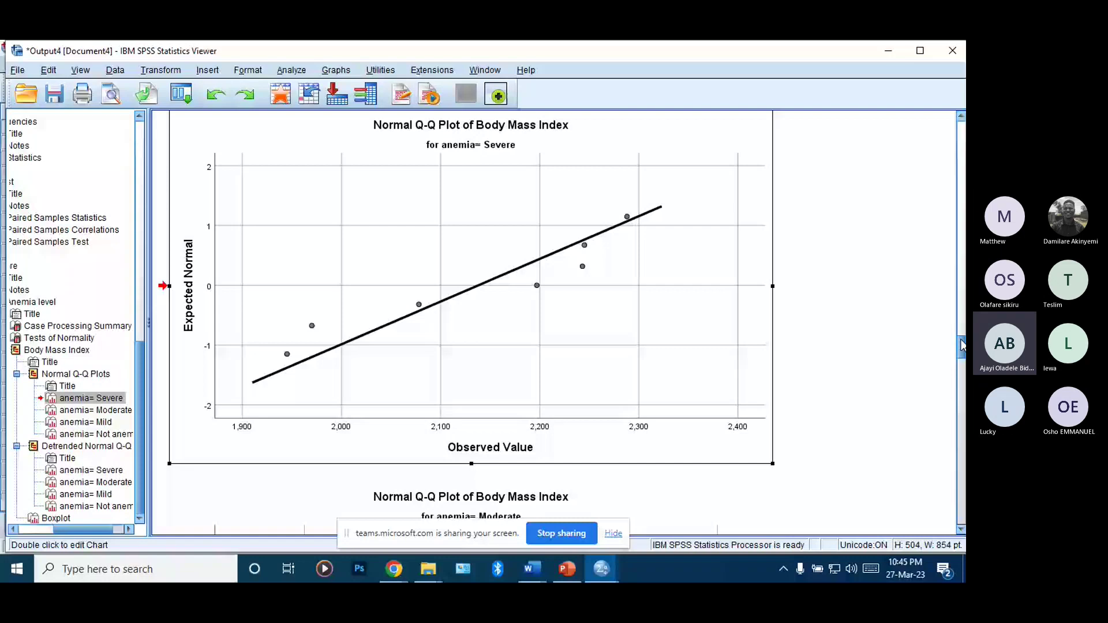
scroll(463, 259, "down", 5)
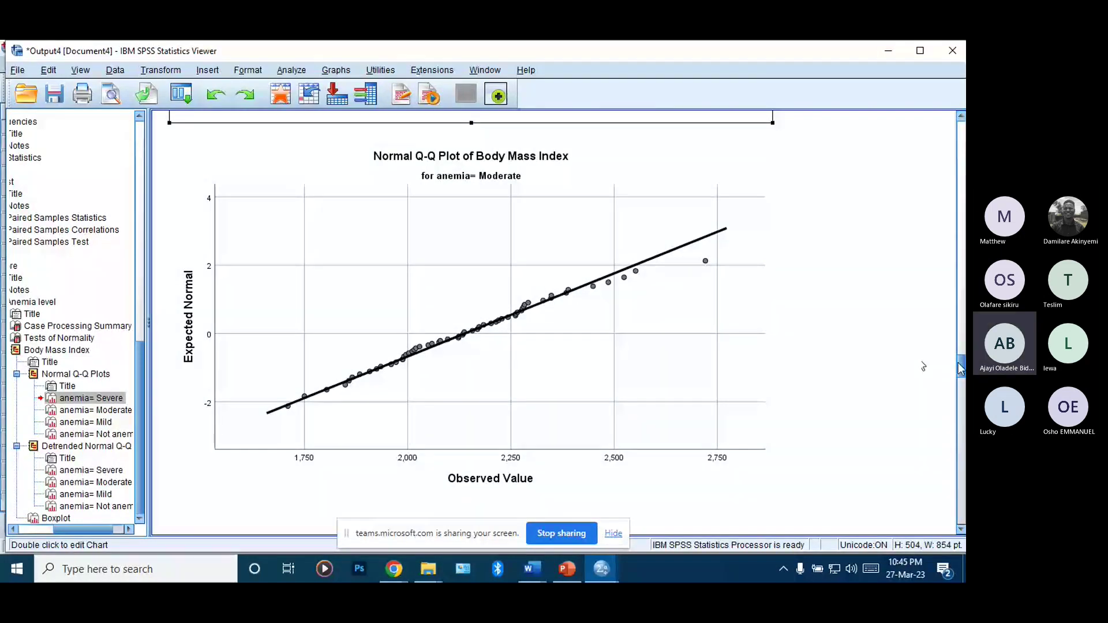
- Recheck the Tests of Normality table and look through the remaining Q-Q plots as far as the boxplot
left_click_drag(960, 368, 962, 326)
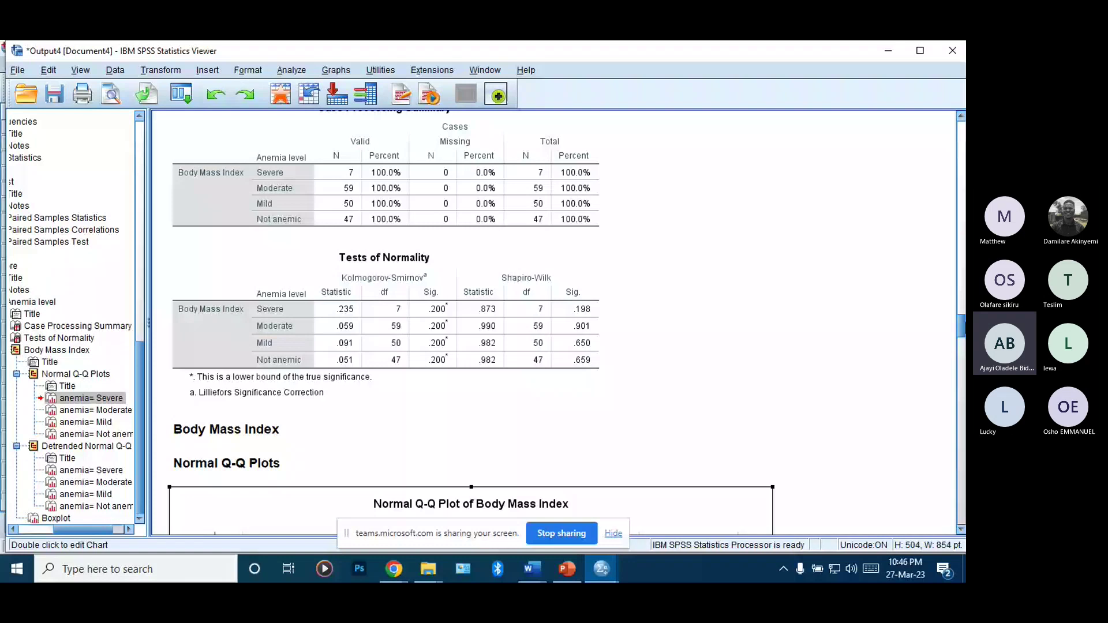
left_click(556, 344)
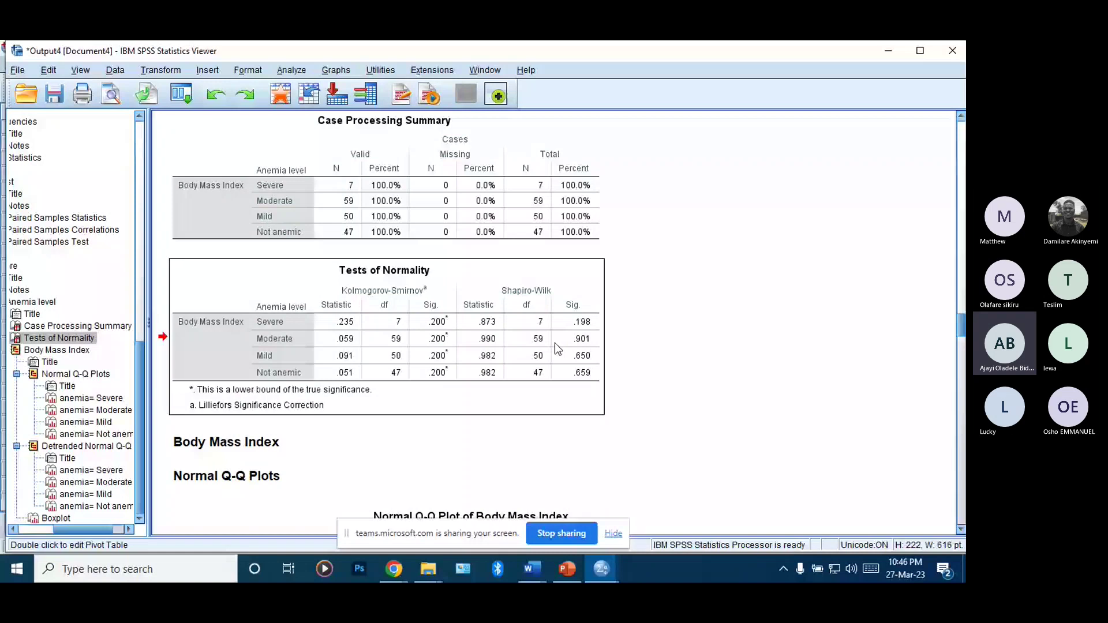
scroll(556, 343, "down", 5)
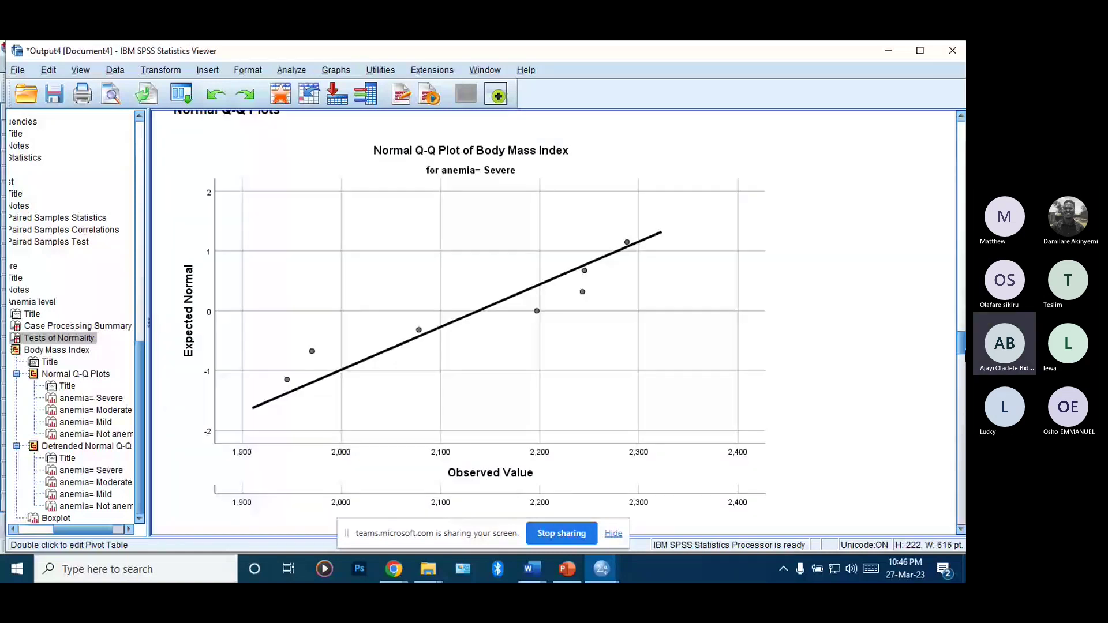
scroll(555, 323, "down", 3)
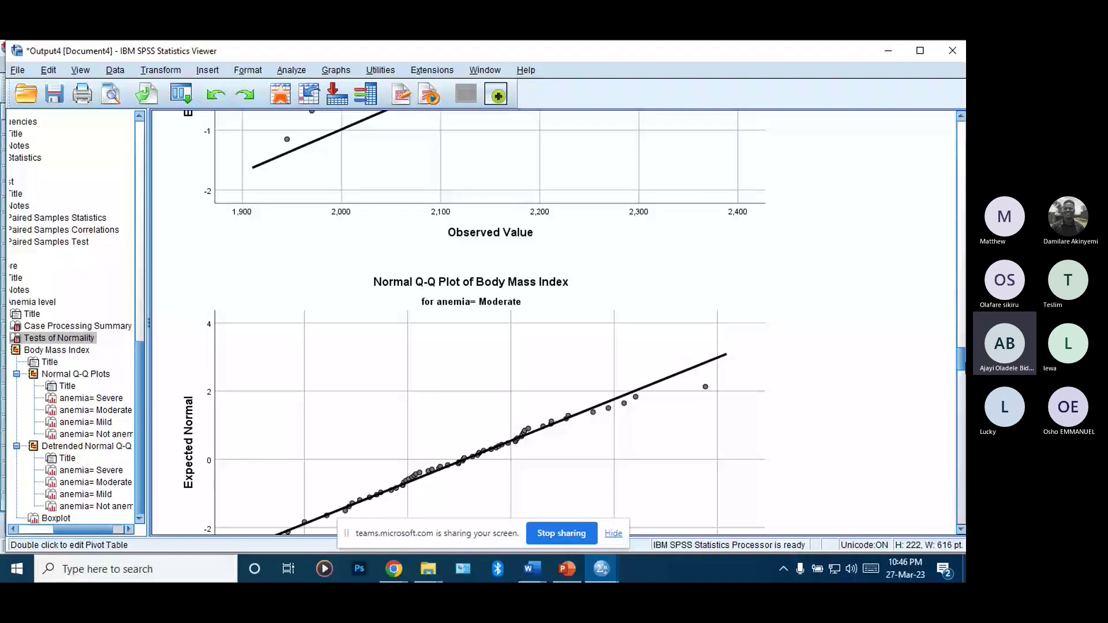
scroll(556, 323, "down", 15)
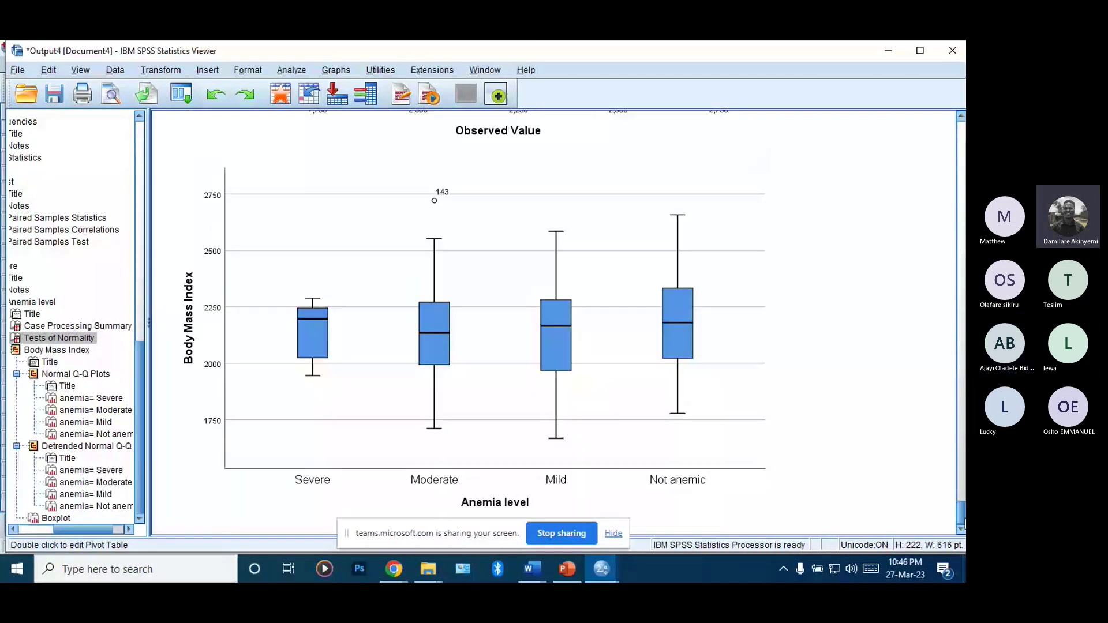
scroll(964, 523, "down", 1)
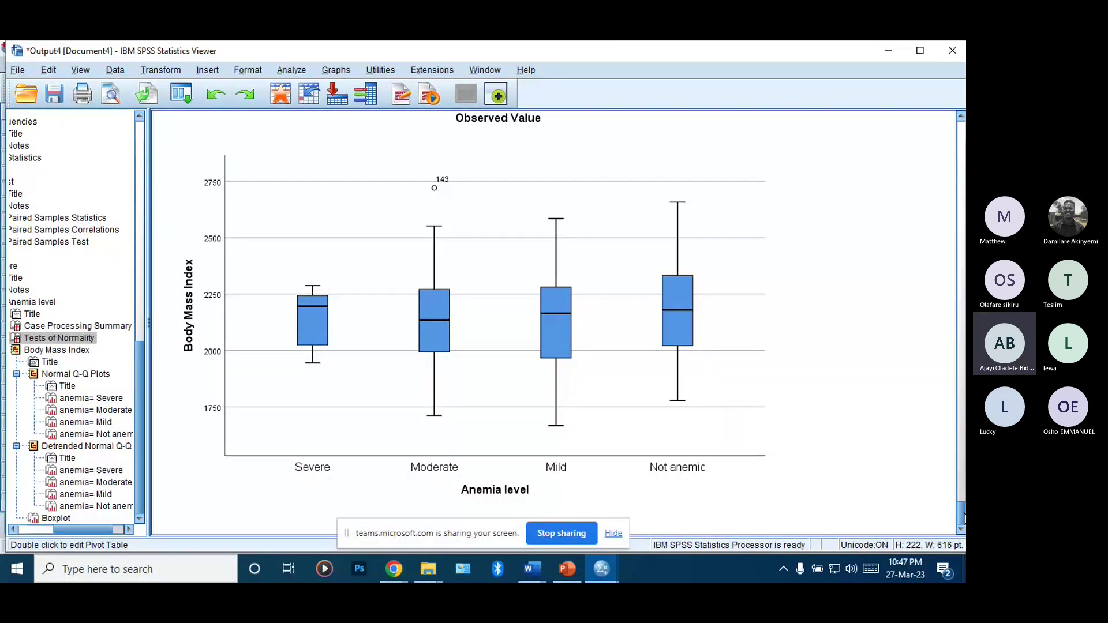
- Inspect the Body Mass Index boxplot by anemia level in the Chart Editor, including outlier case 143, and close the editor
left_click(344, 358)
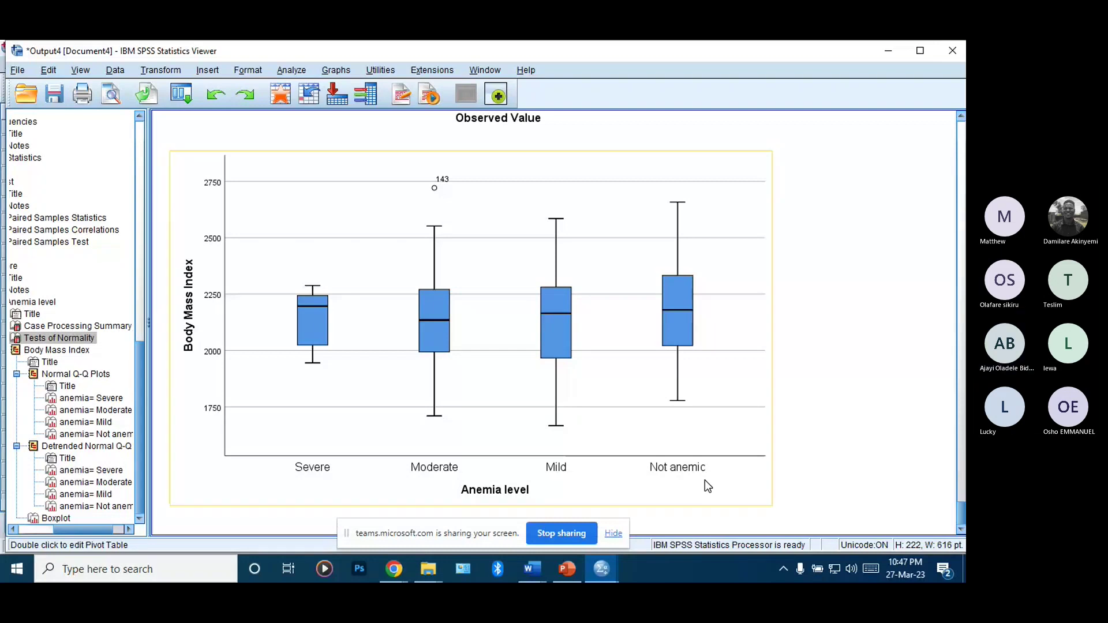
double_click(375, 331)
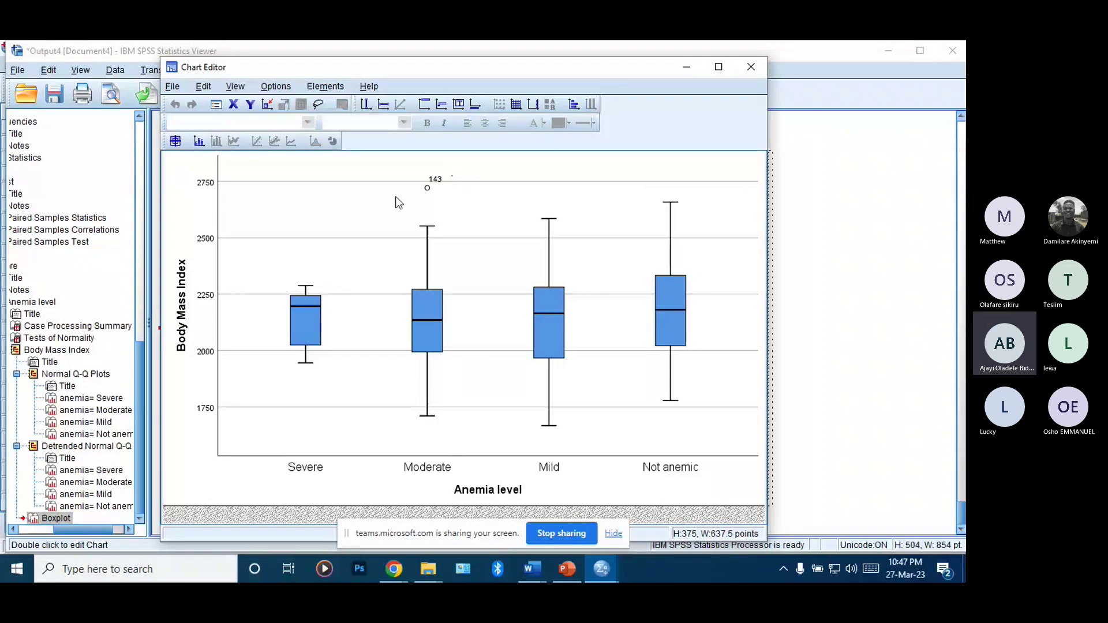
left_click(448, 182)
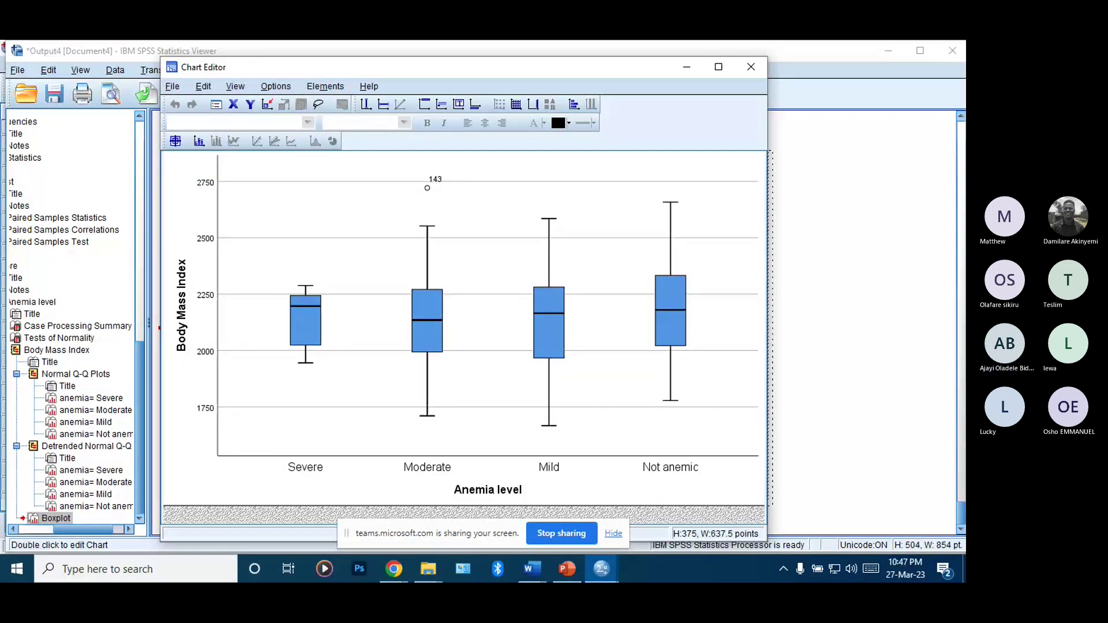
left_click(411, 184)
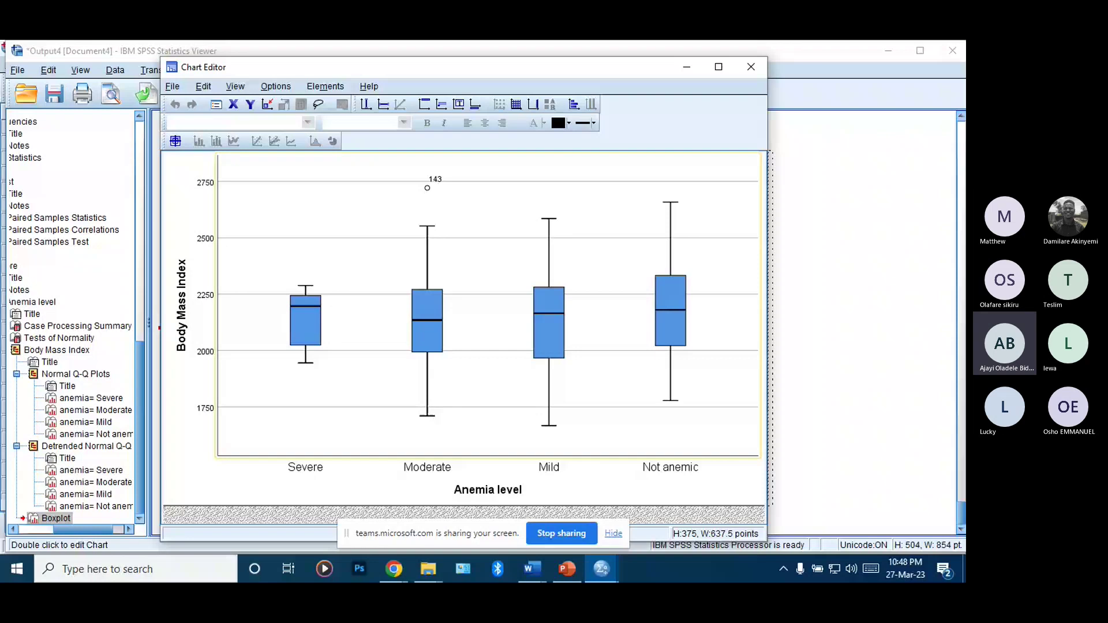
key("alt+F4")
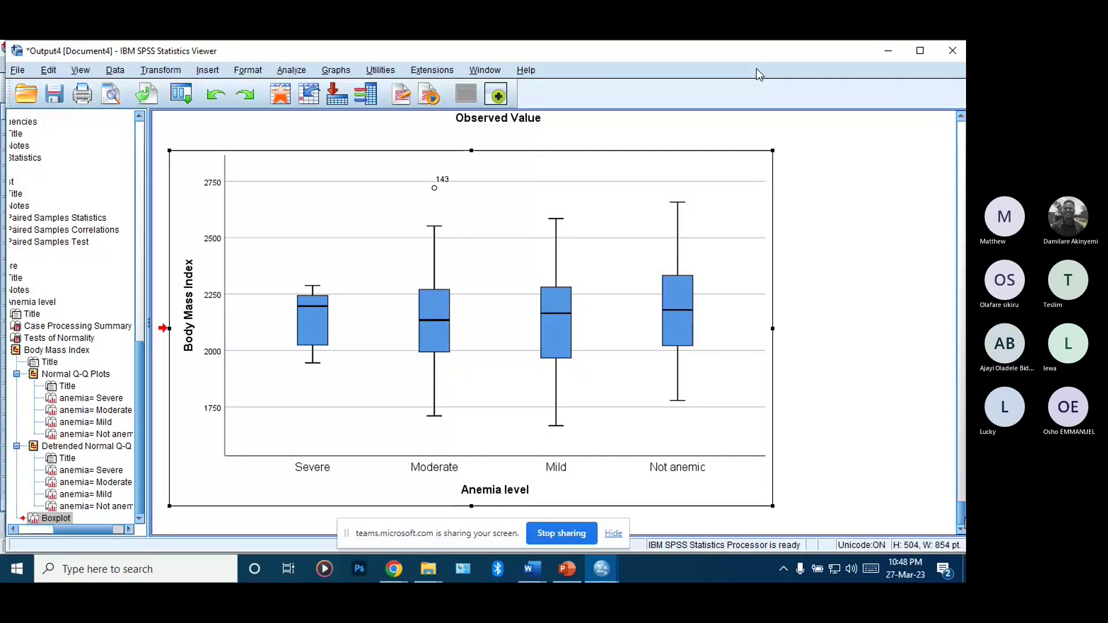
left_click(667, 405)
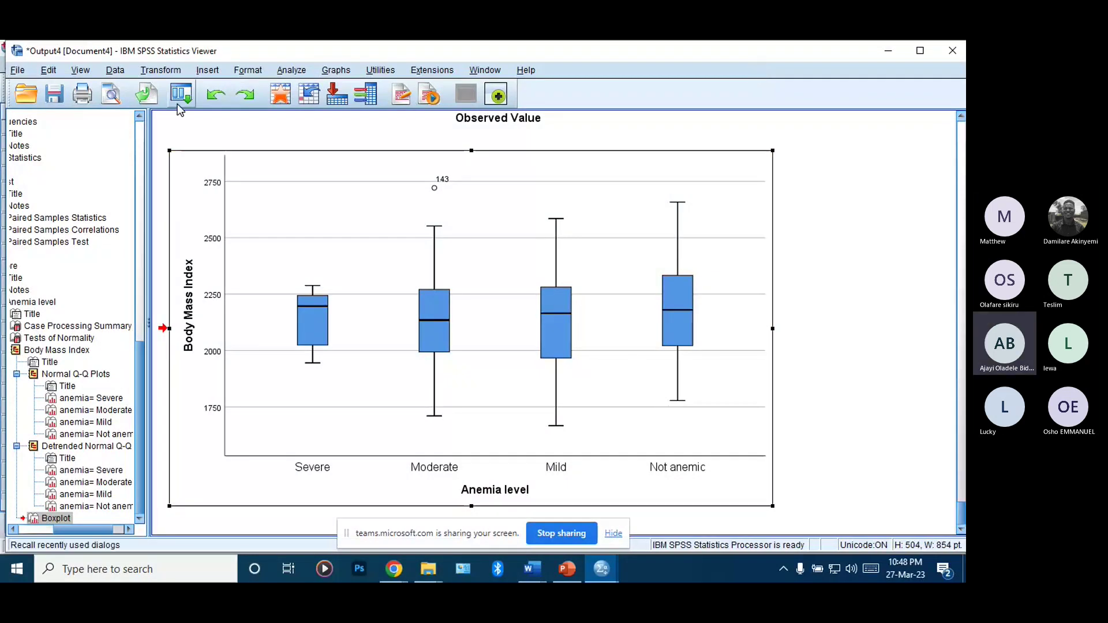
- Open the One-Way ANOVA procedure among the mean comparisons and browse its list of available variables
left_click(283, 70)
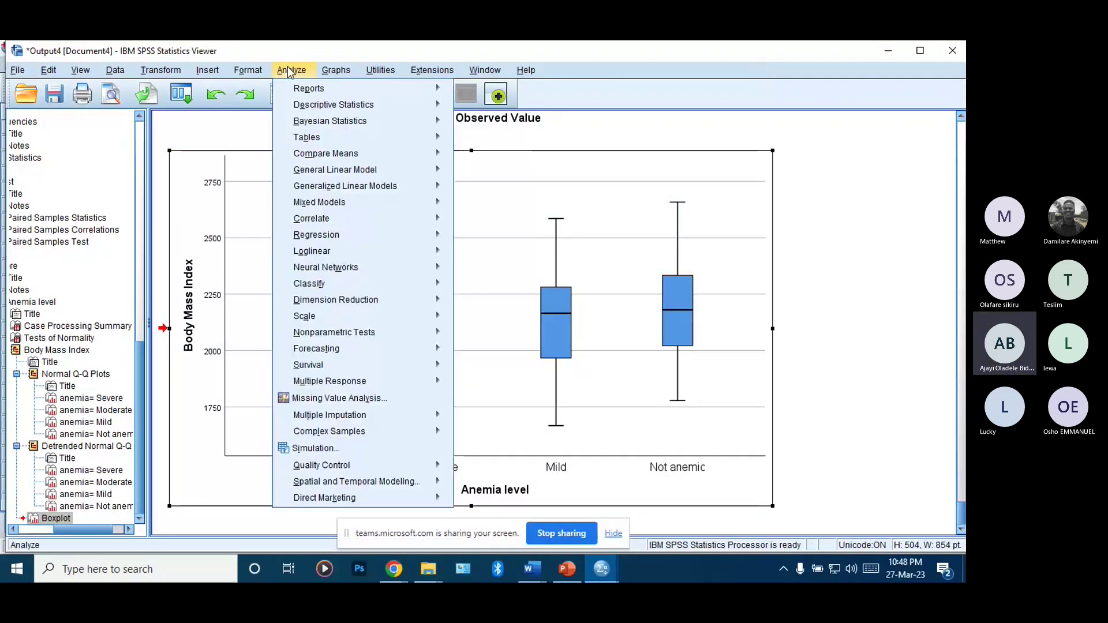
mouse_move(382, 156)
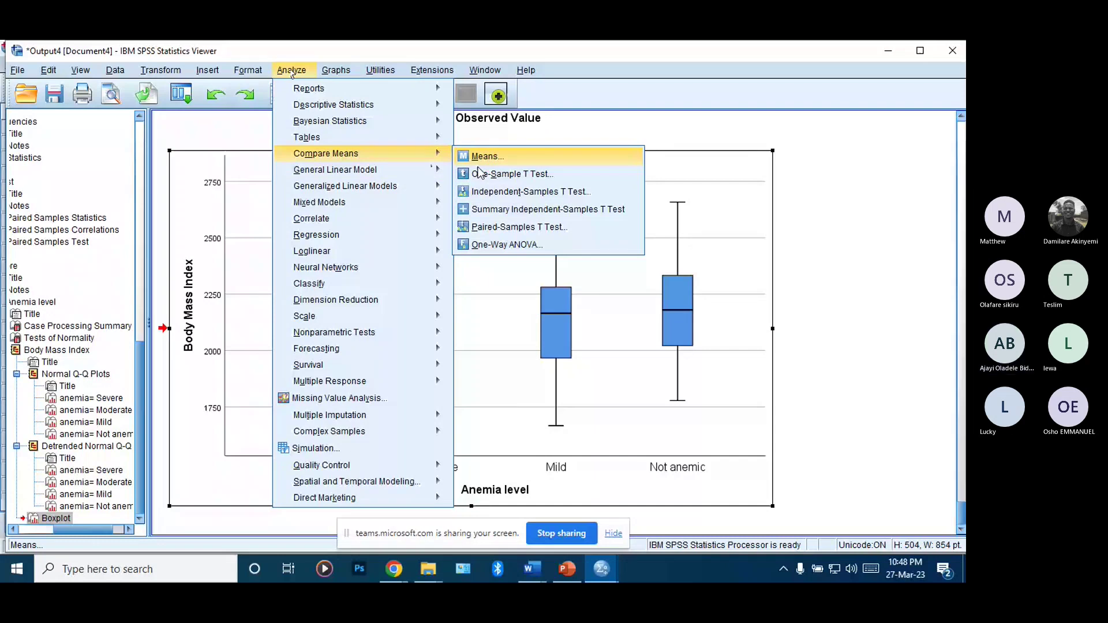
left_click(491, 244)
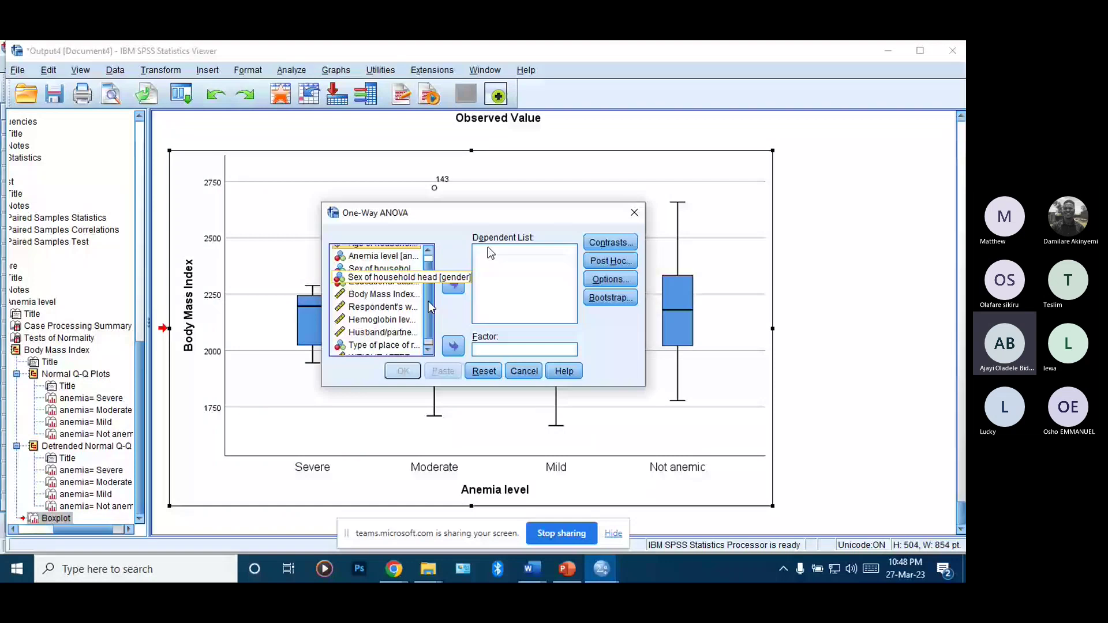
scroll(430, 306, "down", 1)
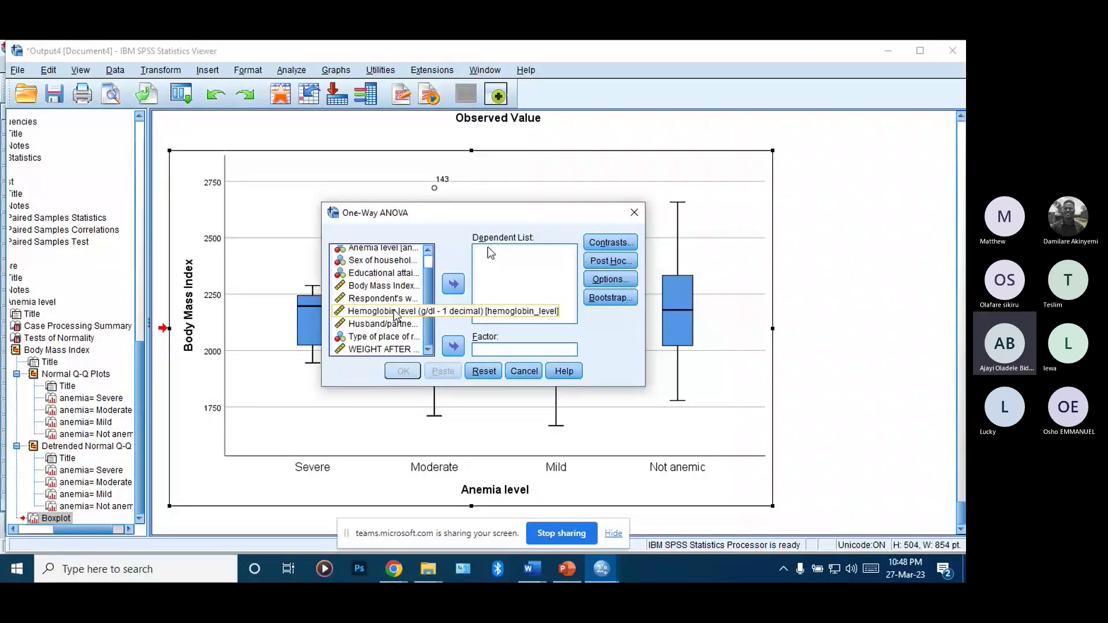
- Assign Body Mass Index as the dependent variable and Anemia level as the factor of the one-way ANOVA
double_click(383, 286)
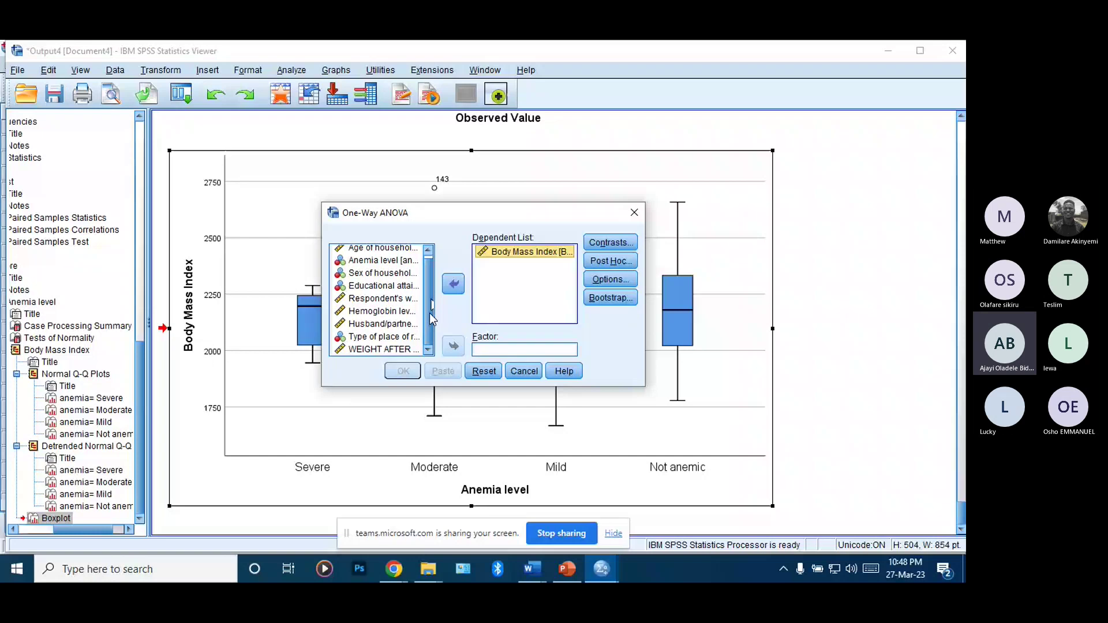
left_click(412, 265)
left_click(453, 347)
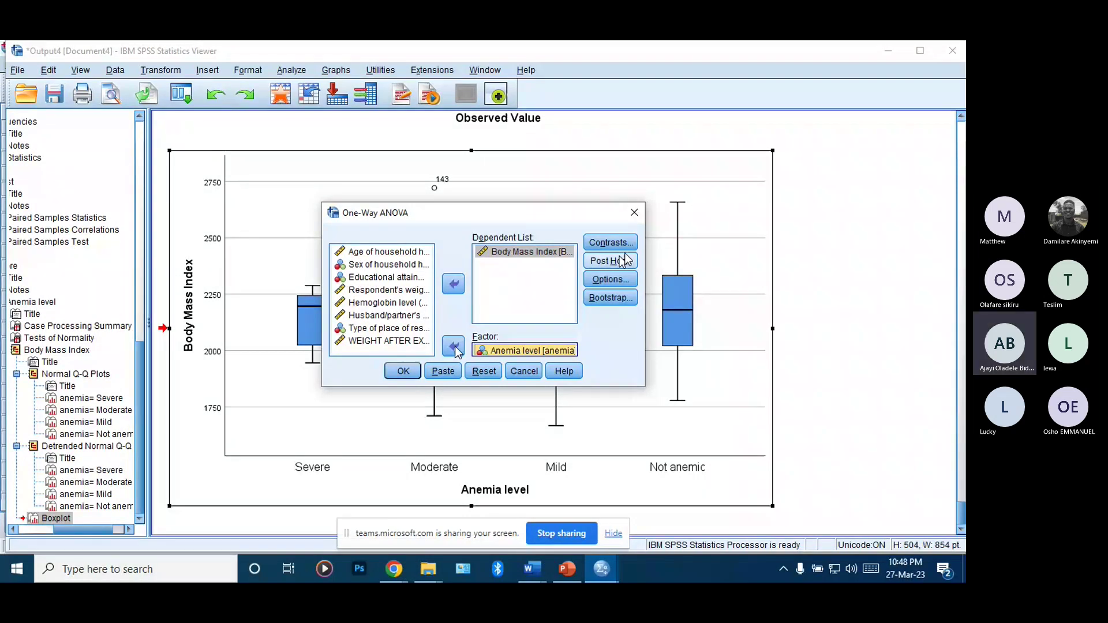
- View the contrast settings without defining any, and select the Tukey post hoc test at the 0.05 significance level
left_click(610, 242)
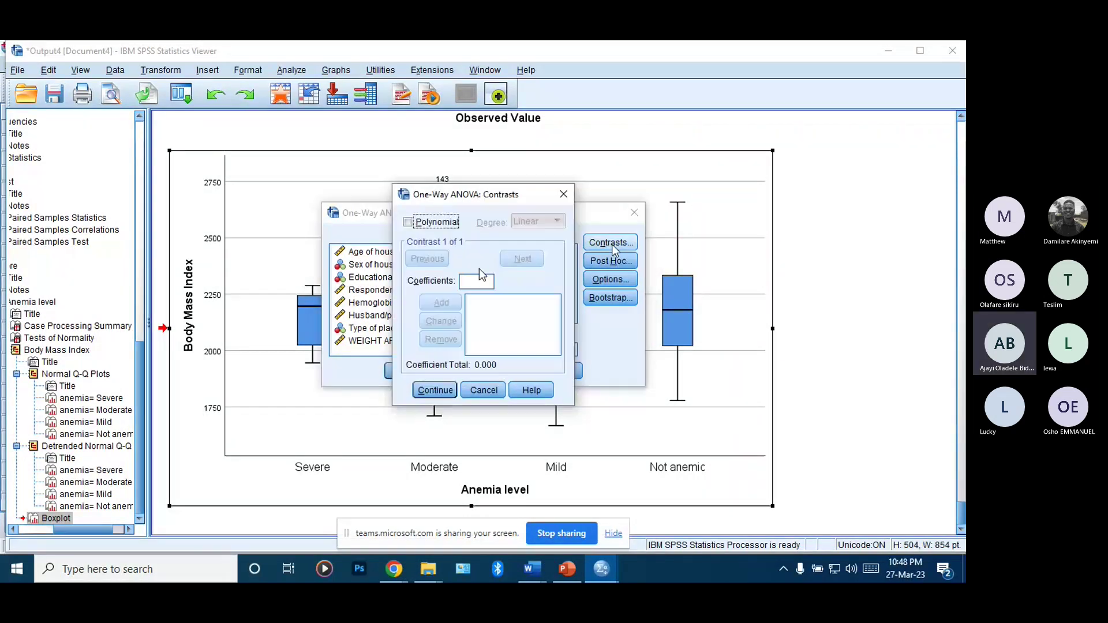
left_click(442, 392)
left_click(613, 262)
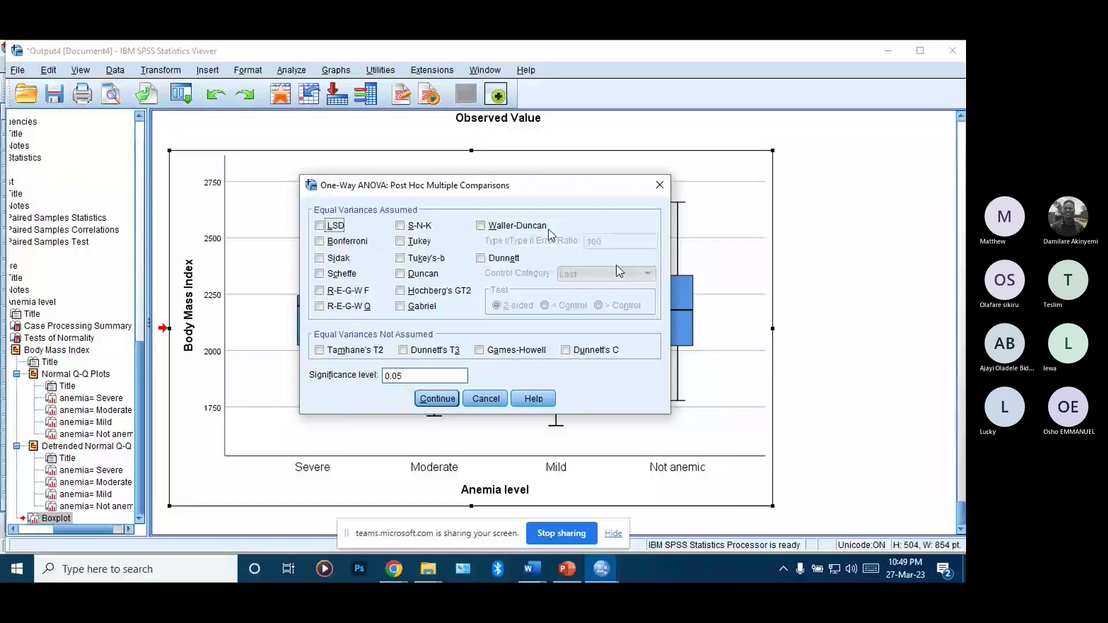
left_click(402, 242)
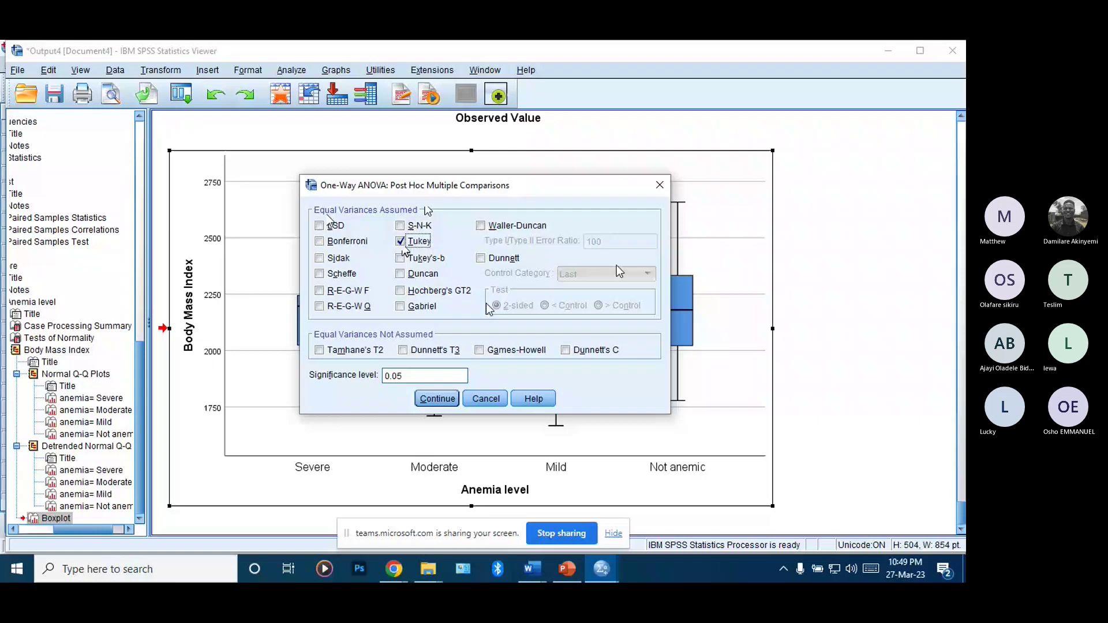
key("Return")
- Include descriptive statistics in the options of the one-way ANOVA
left_click(612, 279)
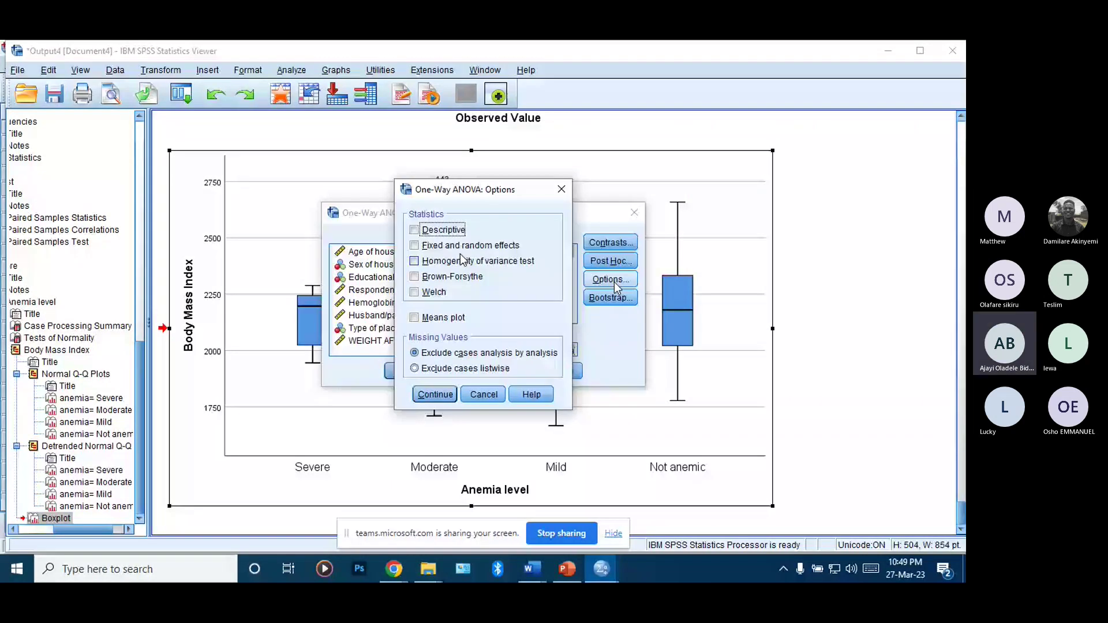
left_click(413, 230)
left_click(414, 261)
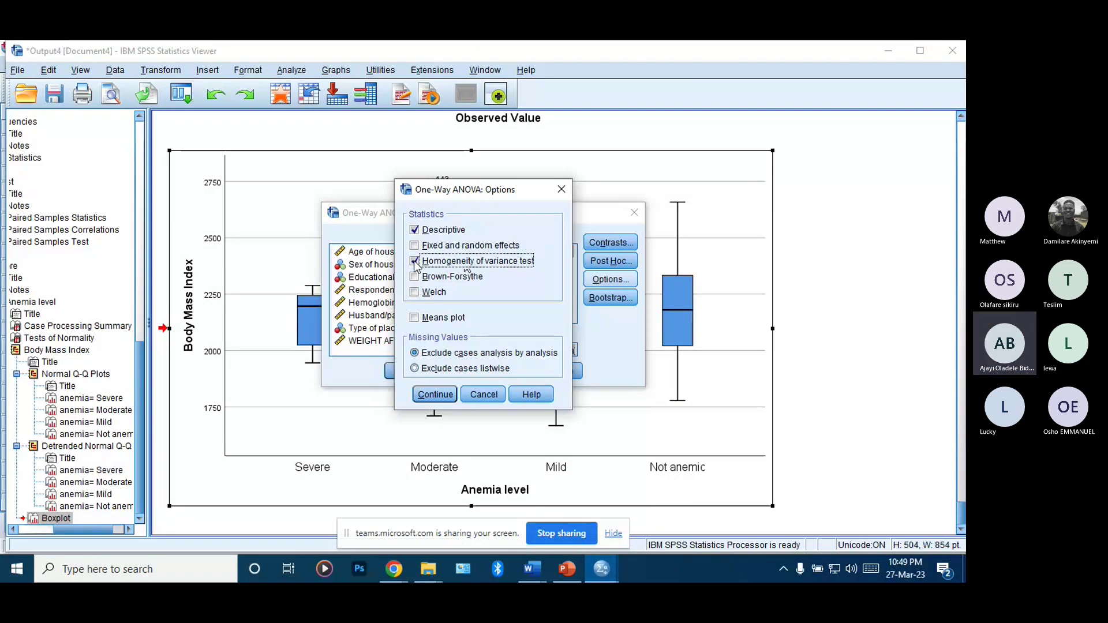
left_click(416, 263)
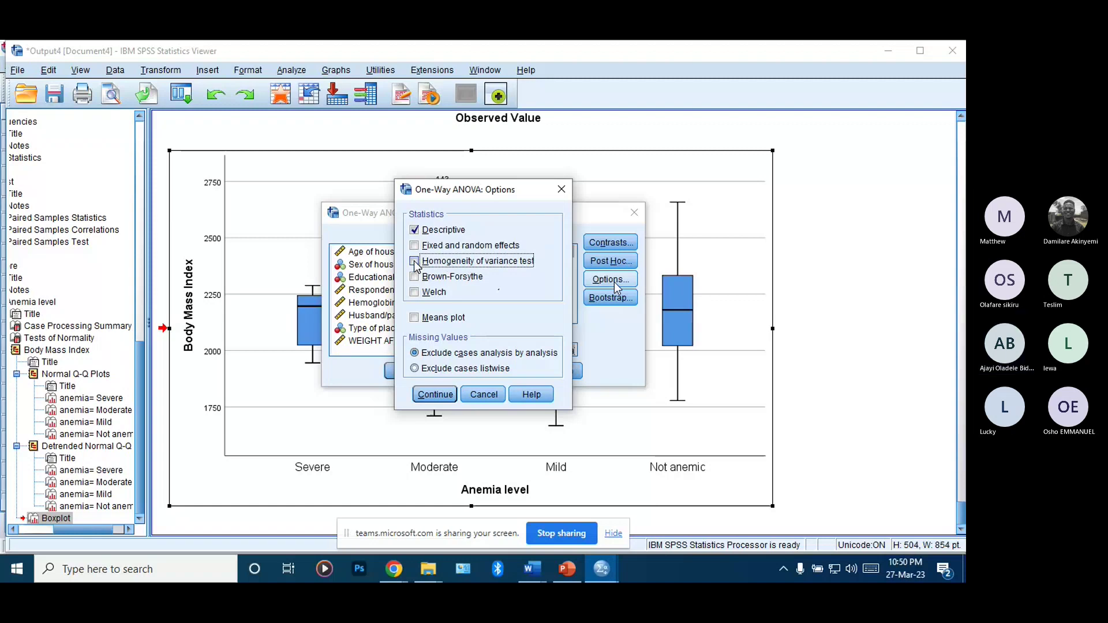
left_click(415, 293)
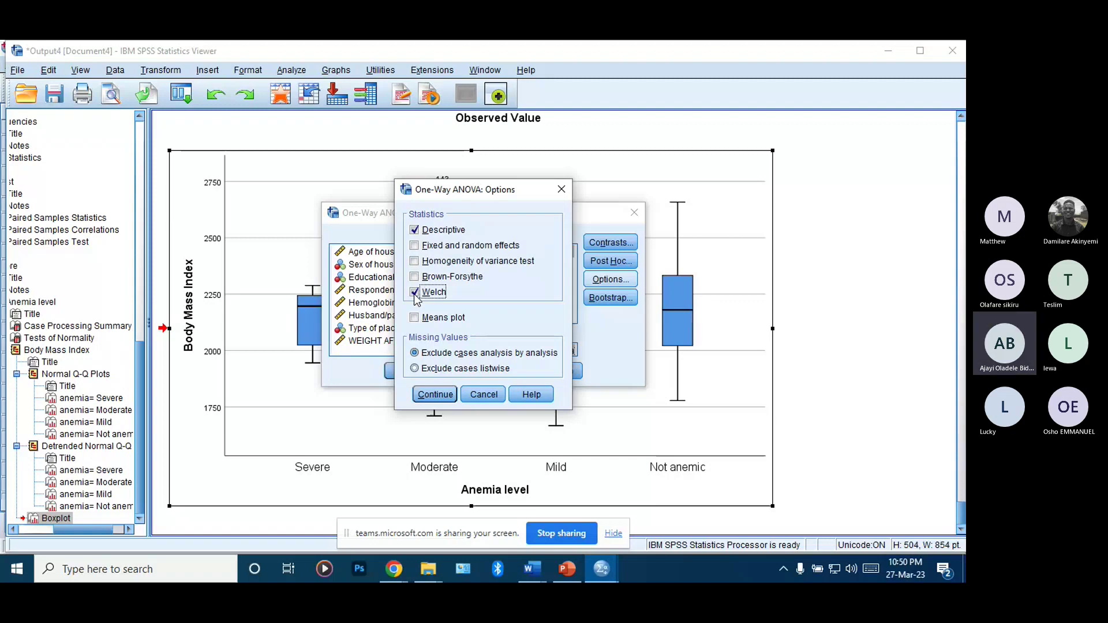
left_click(415, 295)
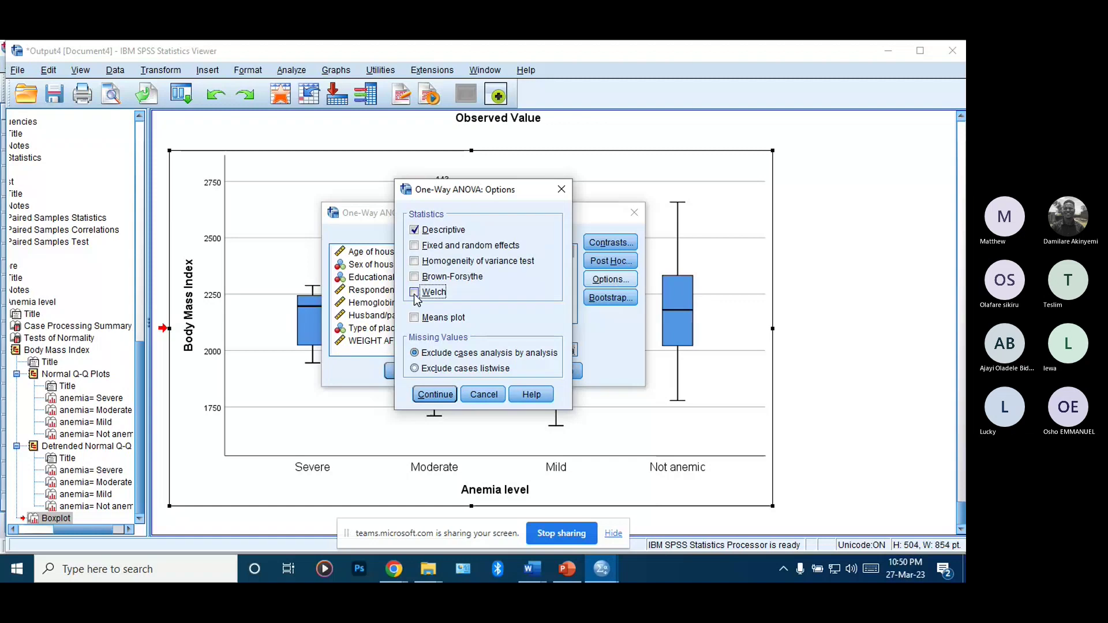
left_click(415, 294)
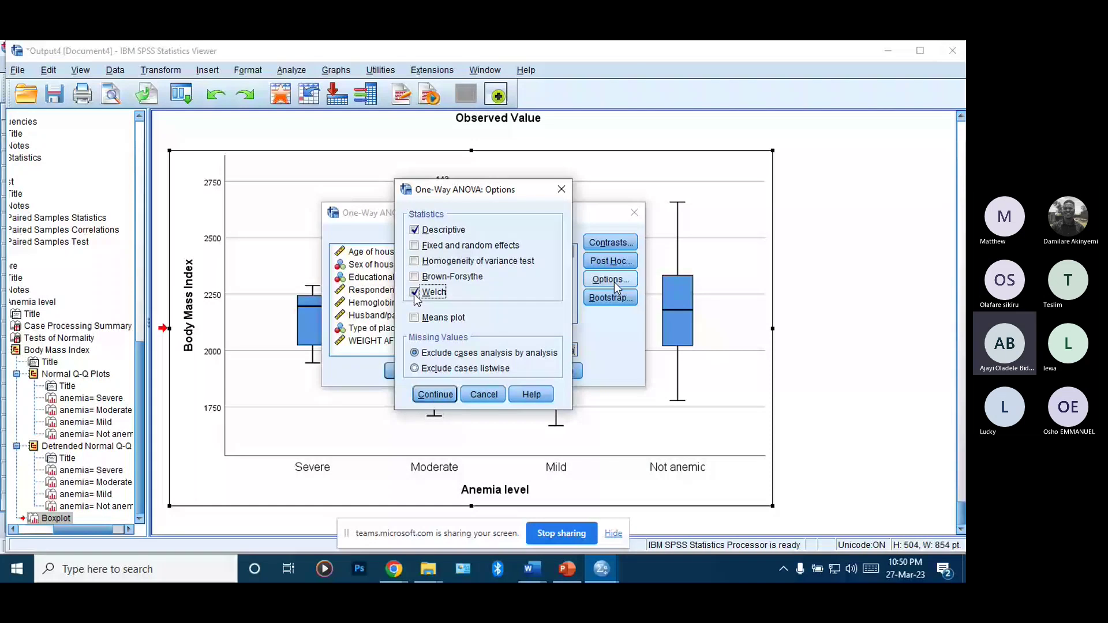
left_click(414, 292)
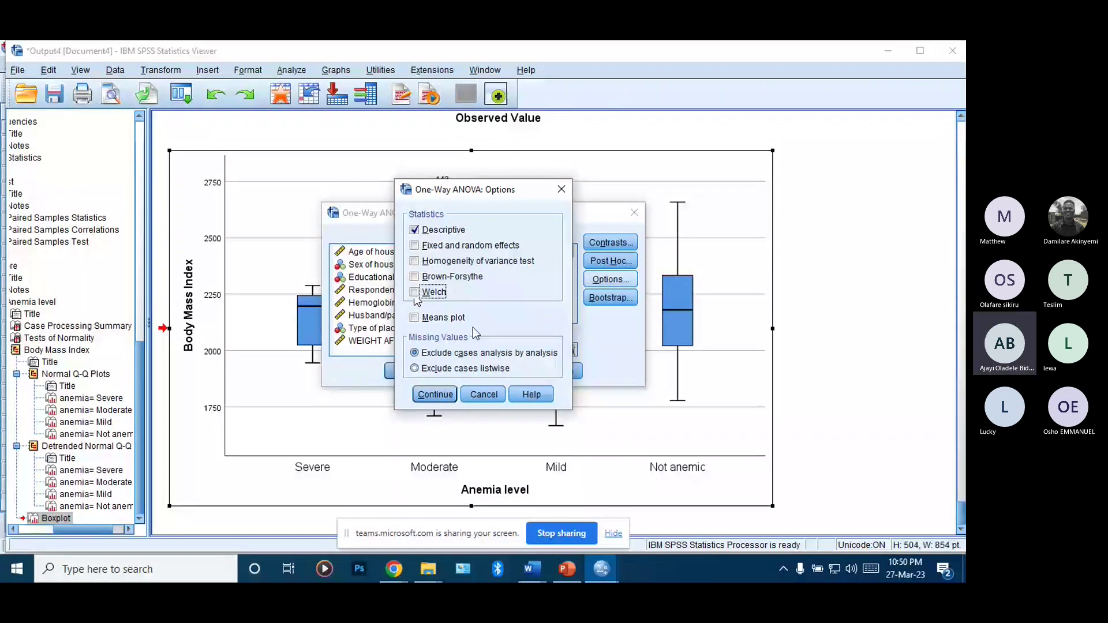
- Add a means plot to the ANOVA options and run the analysis
left_click(415, 319)
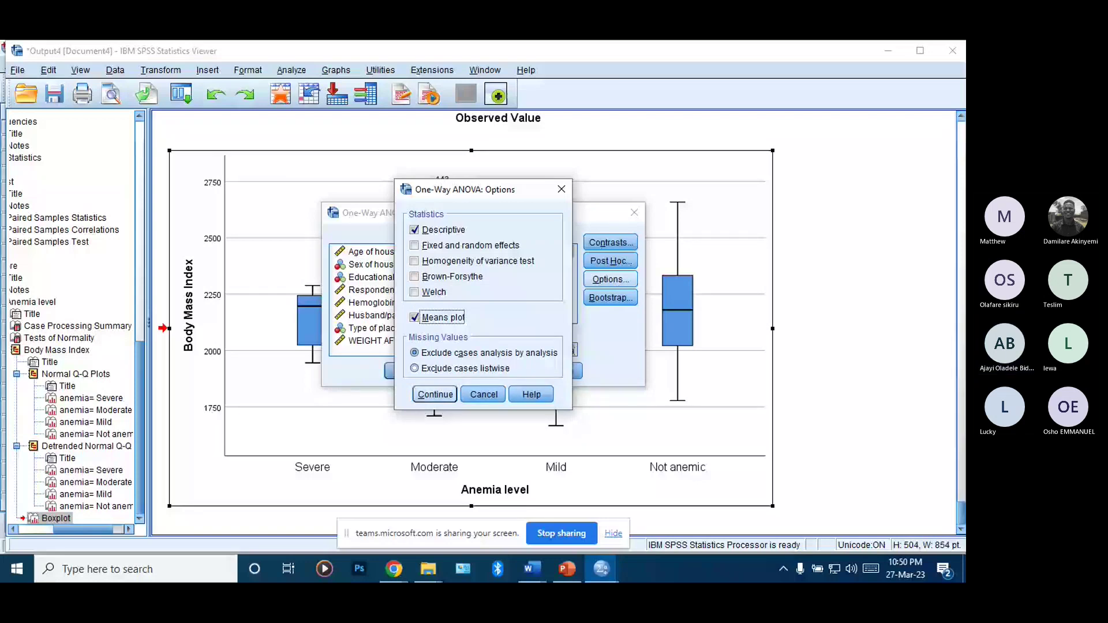
key("Return")
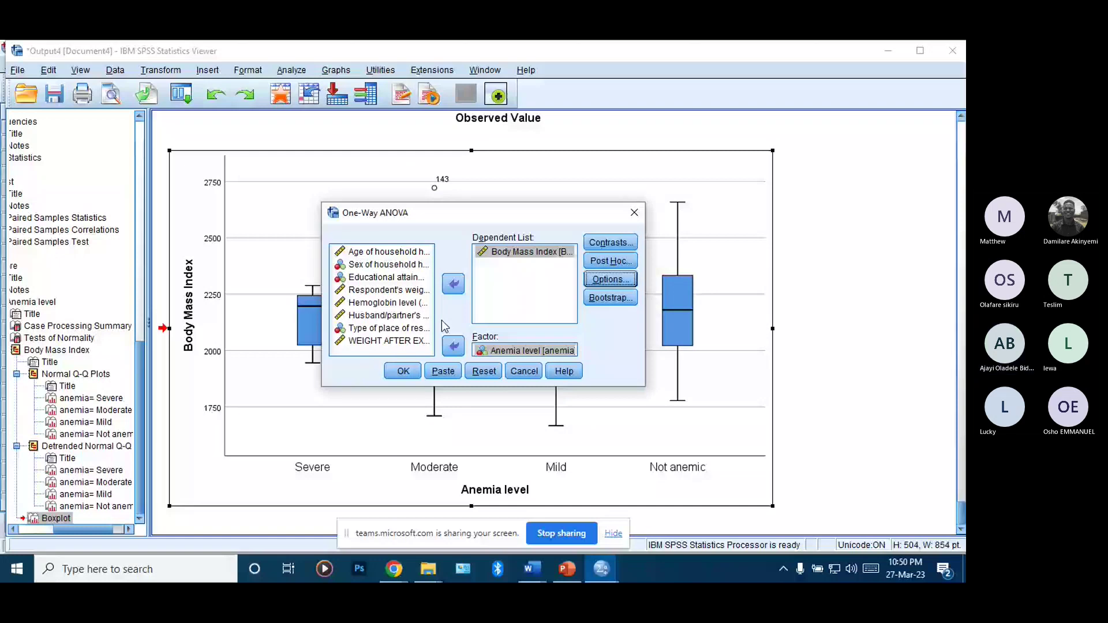
key("Return")
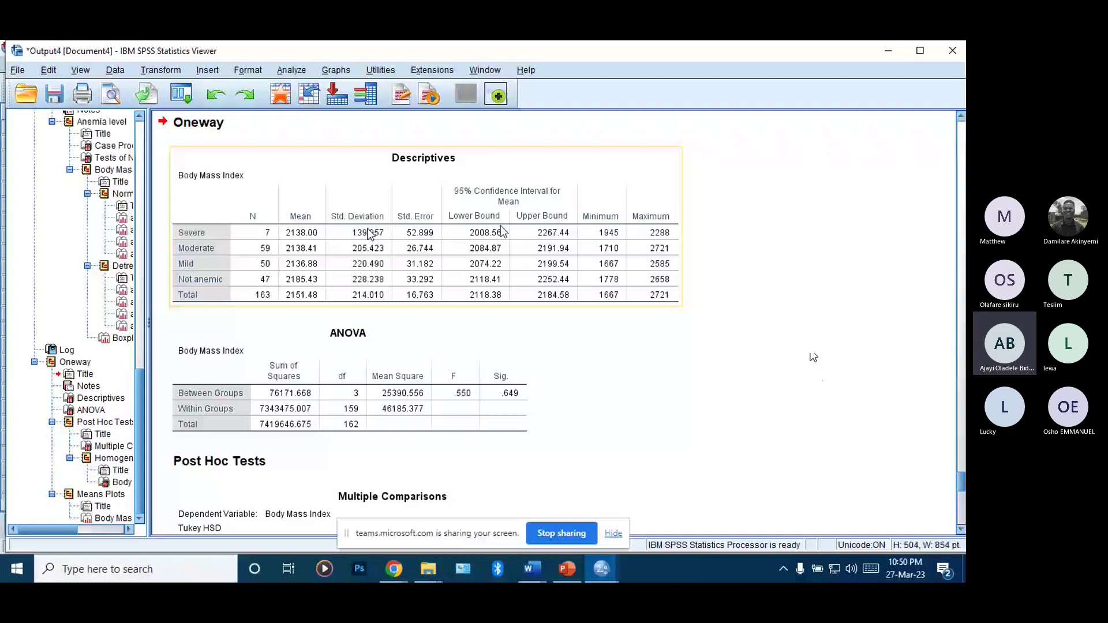
- Look through the Oneway output, covering the Descriptives, ANOVA, Tukey HSD Multiple Comparisons and Homogeneous Subsets tables
left_click(370, 154)
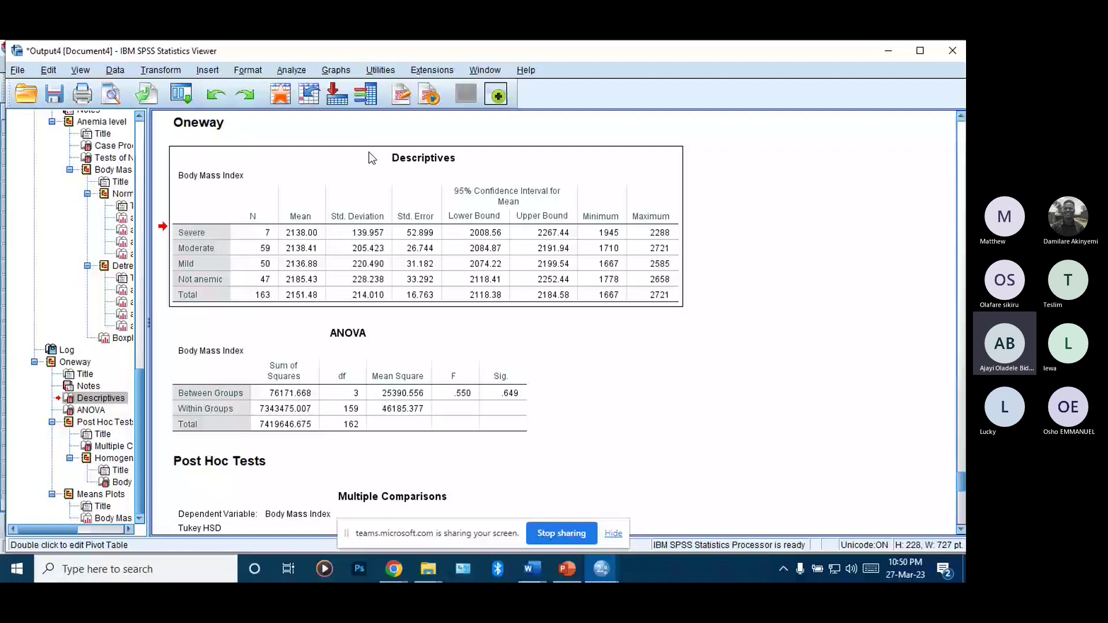
double_click(371, 157)
left_click(661, 384)
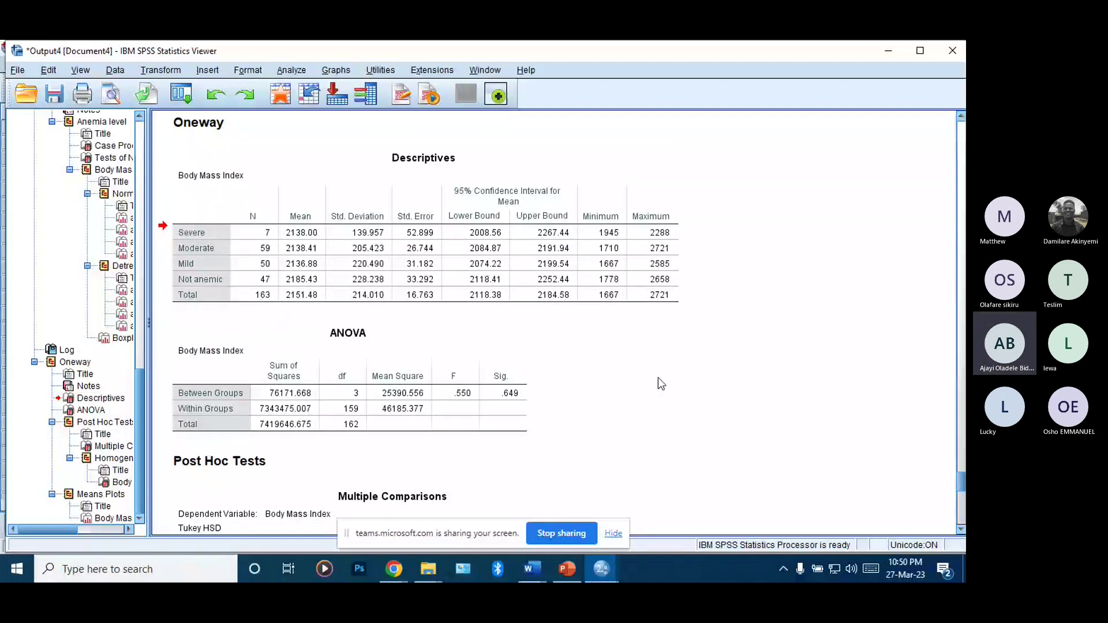
scroll(659, 379, "down", 2)
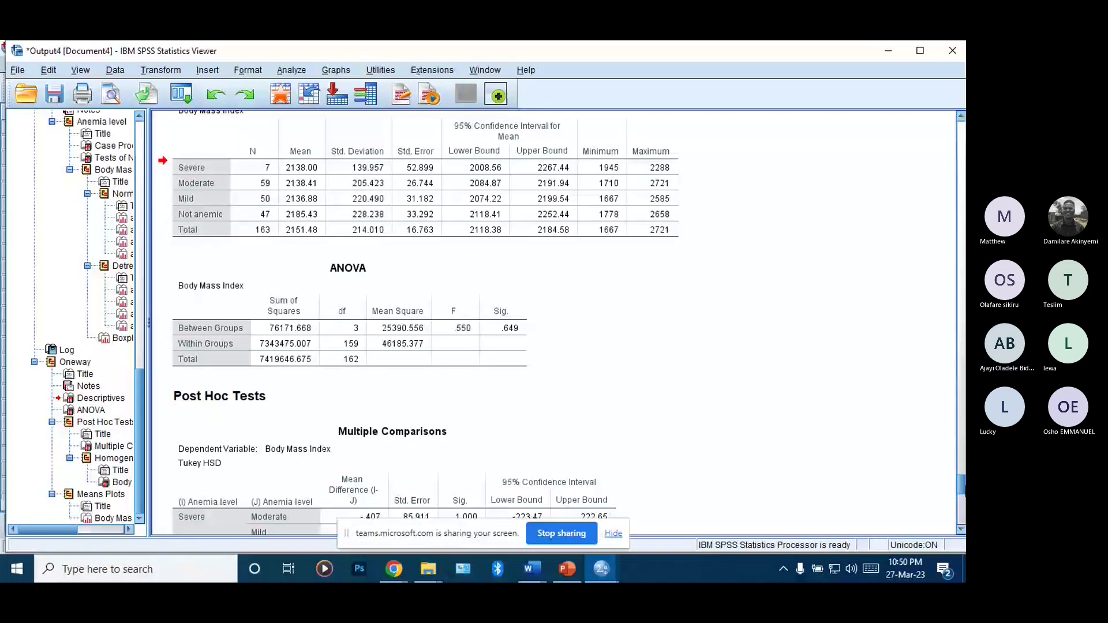
scroll(554, 323, "down", 4)
scroll(554, 324, "down", 7)
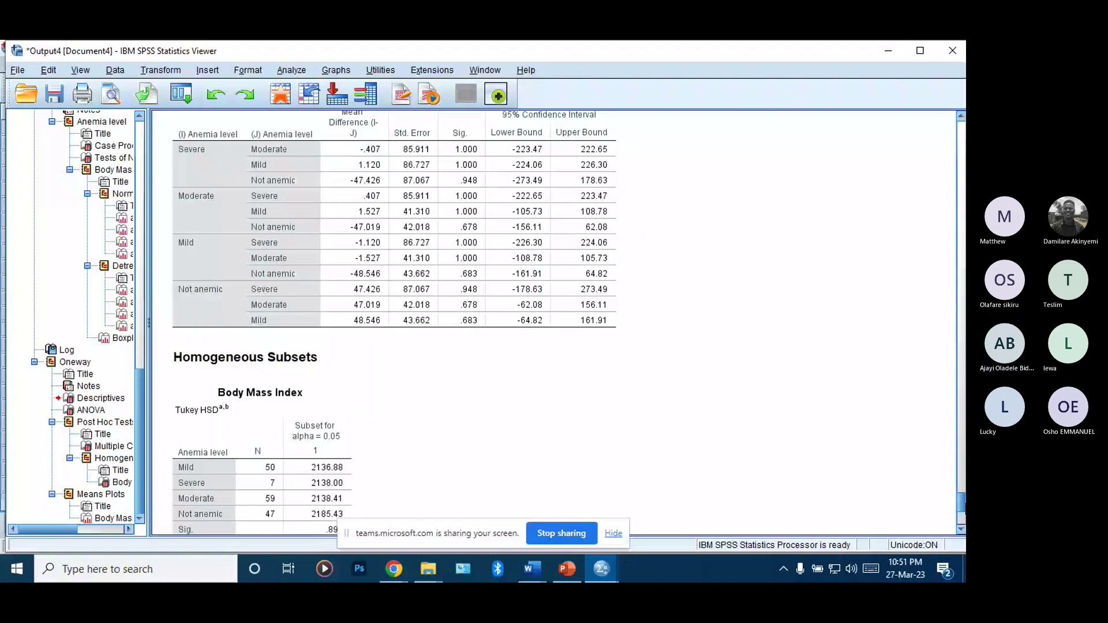
scroll(951, 500, "up", 2)
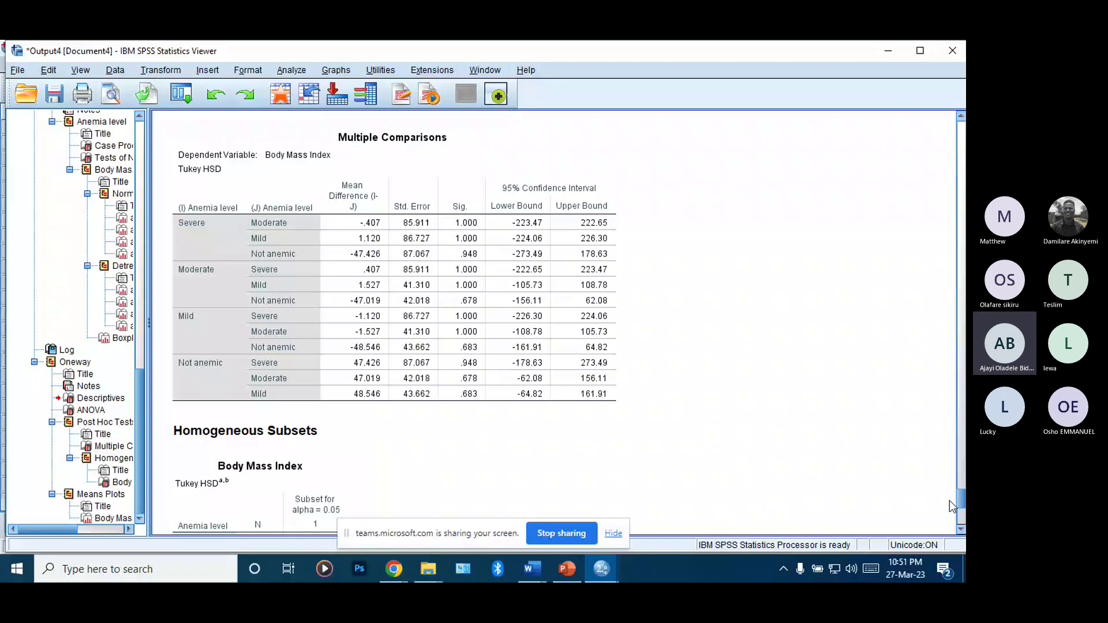
left_click_drag(964, 505, 963, 495)
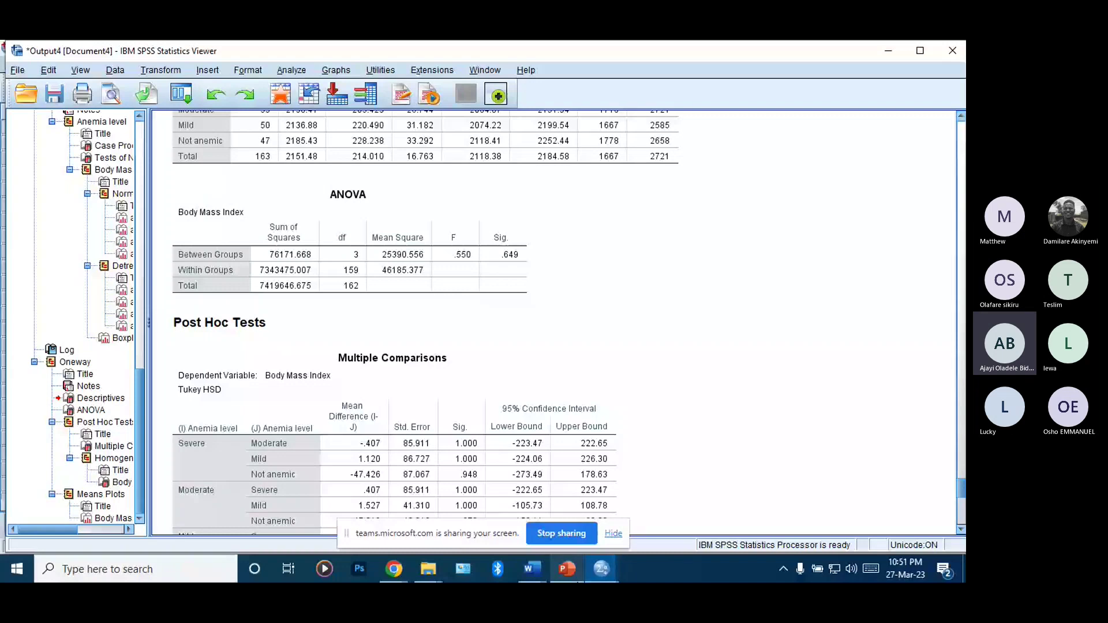
- Switch to the PowerPoint slide on one-way ANOVA to read its null and alternative hypotheses, and return to the SPSS output
left_click(568, 572)
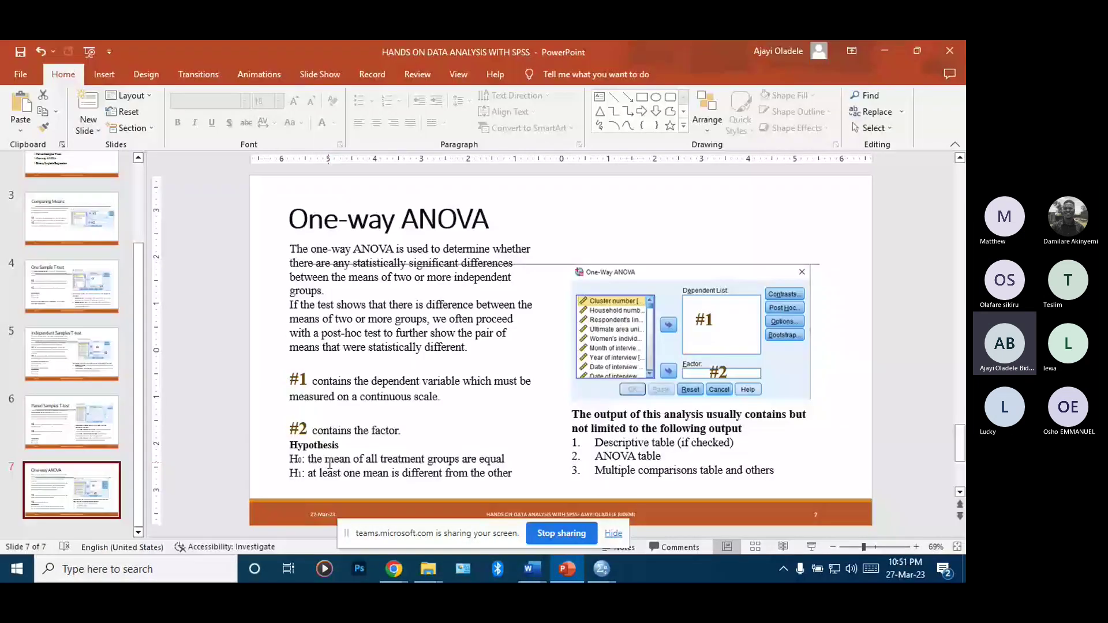
double_click(330, 461)
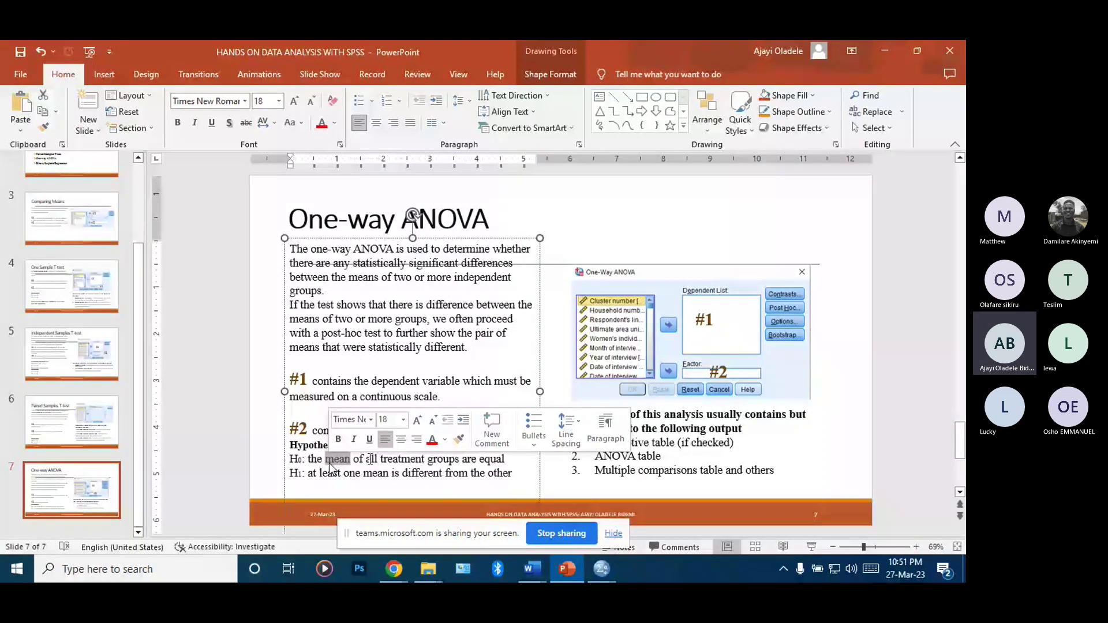
mouse_move(604, 570)
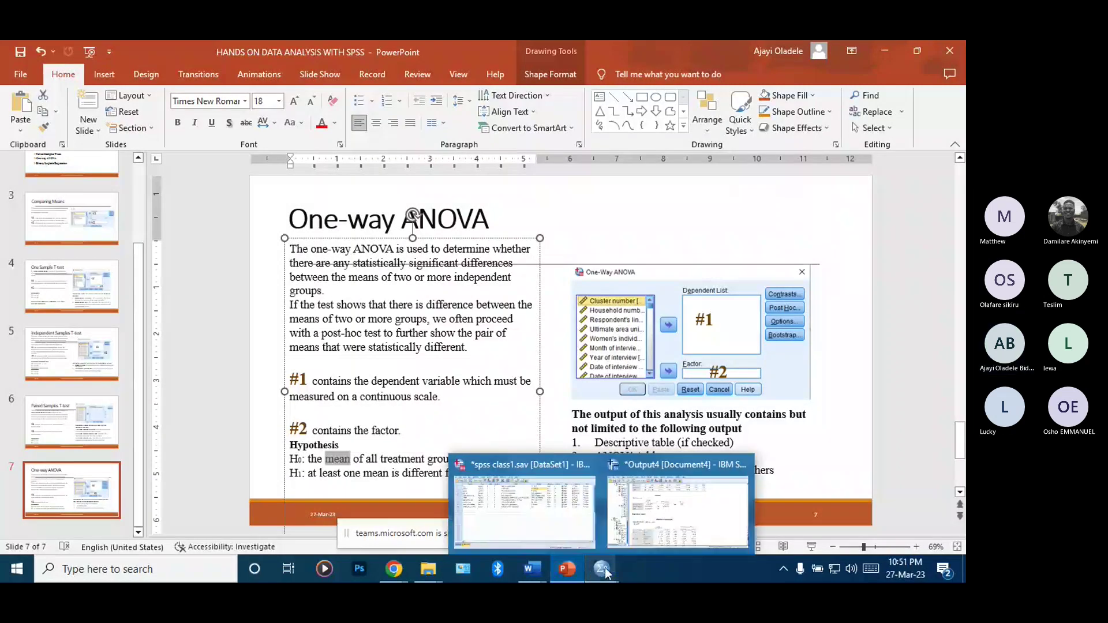
left_click(678, 508)
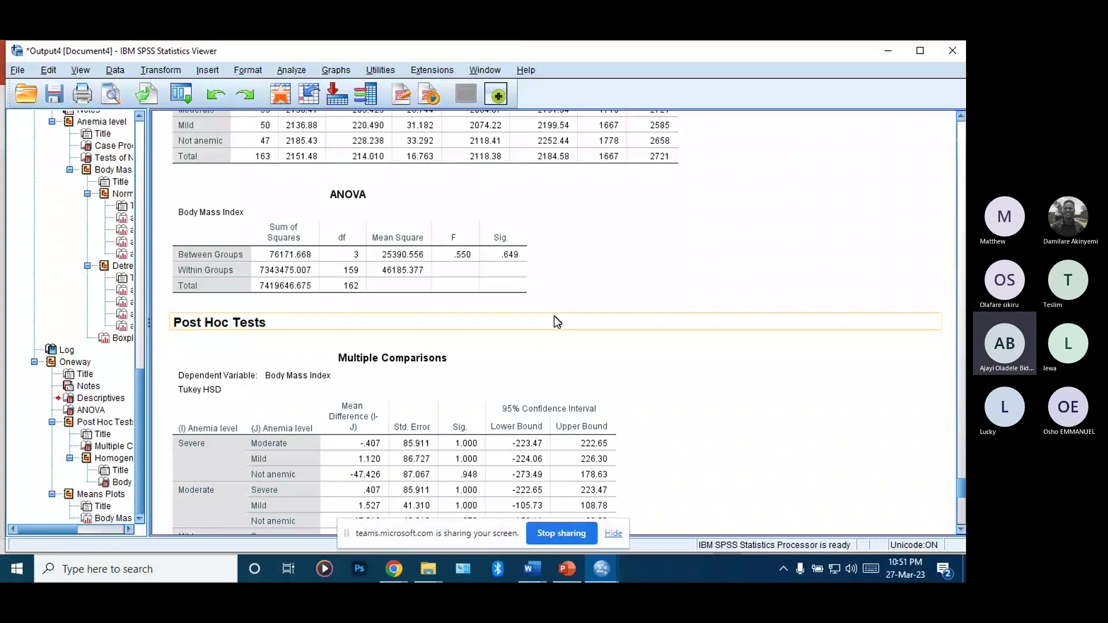
- Examine the between-groups significance value in the ANOVA table and leave the table's editing mode
left_click(504, 255)
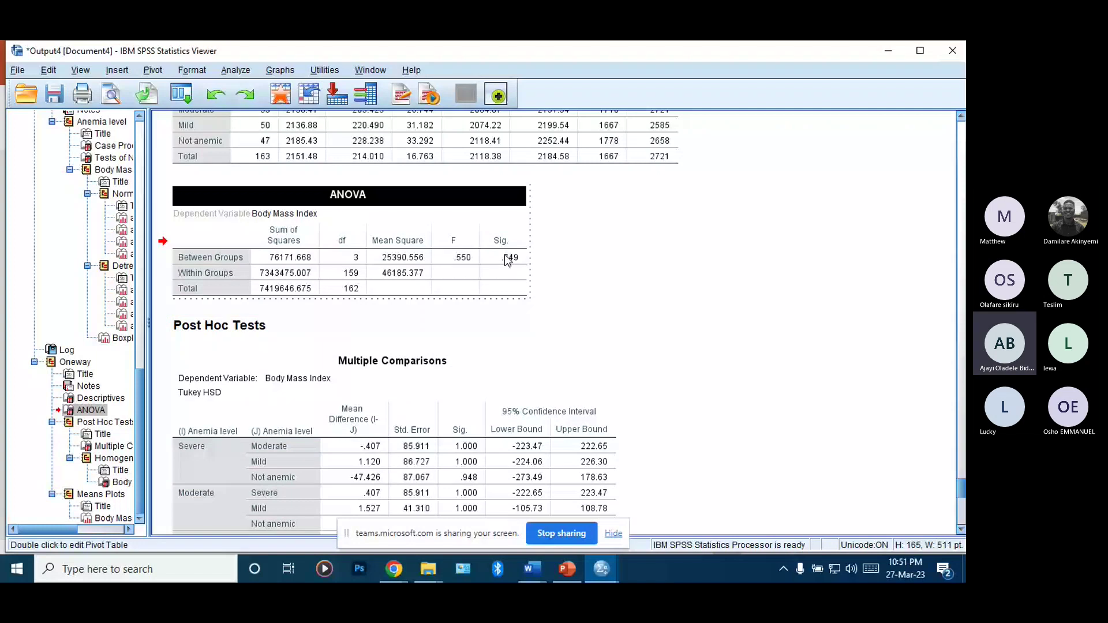
double_click(507, 258)
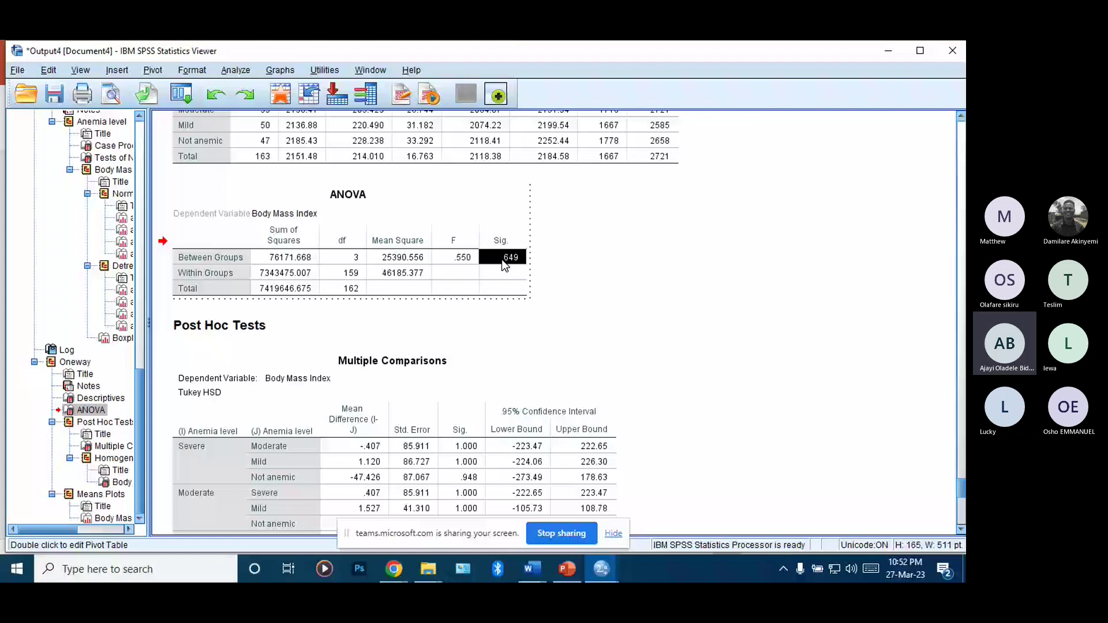
left_click(612, 313)
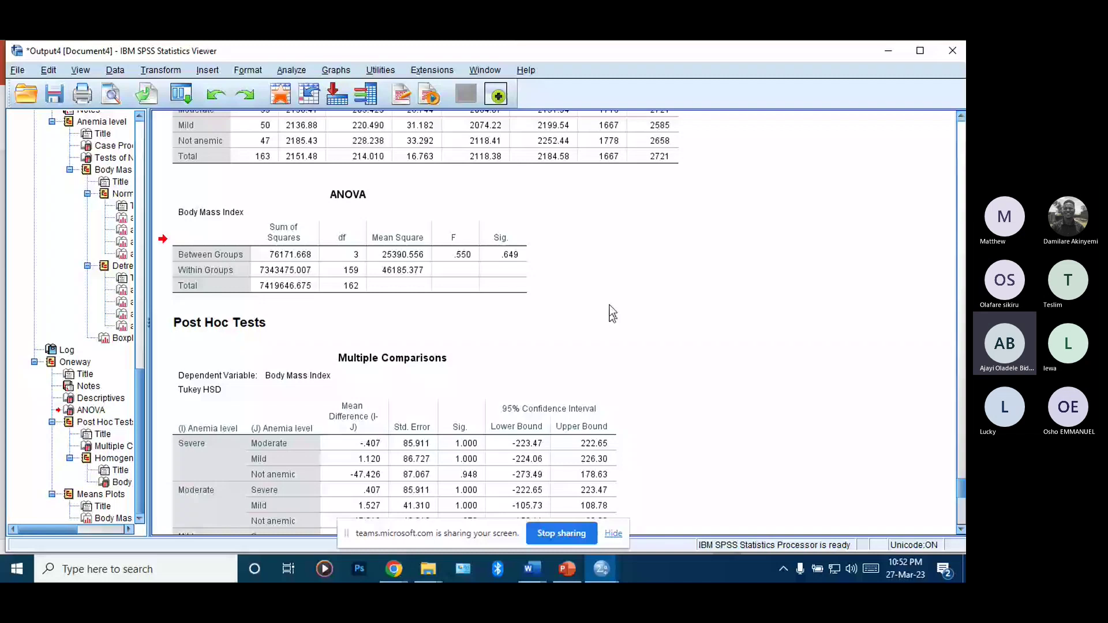
- Examine the Tukey HSD Multiple Comparisons between anemia levels, rechecking the ANOVA table's significance value alongside
scroll(612, 313, "down", 1)
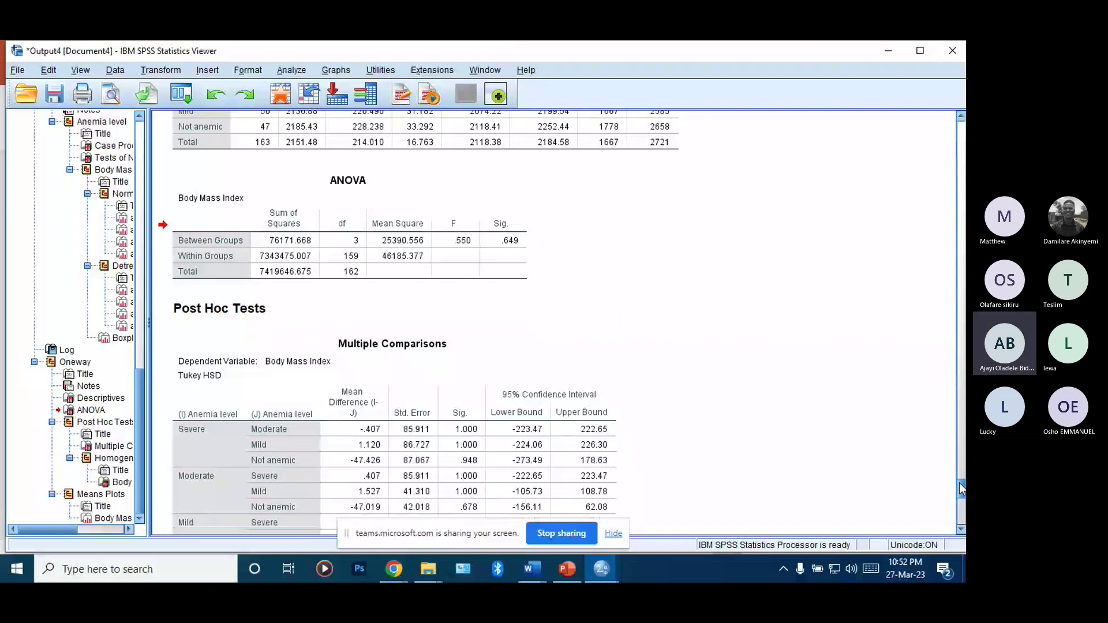
left_click_drag(961, 489, 961, 494)
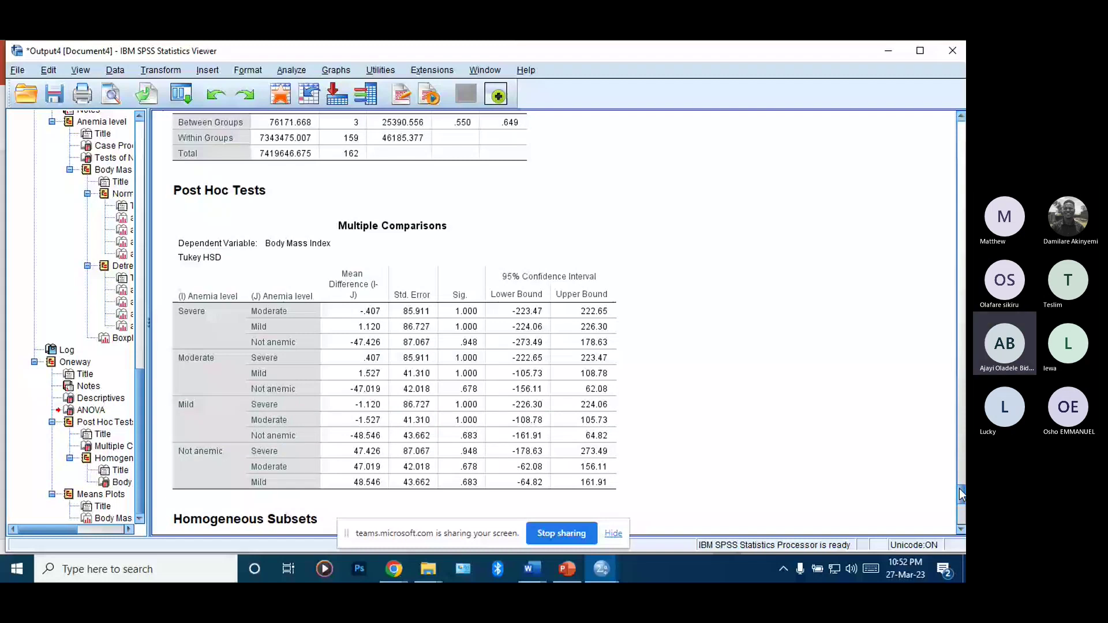
left_click(818, 393)
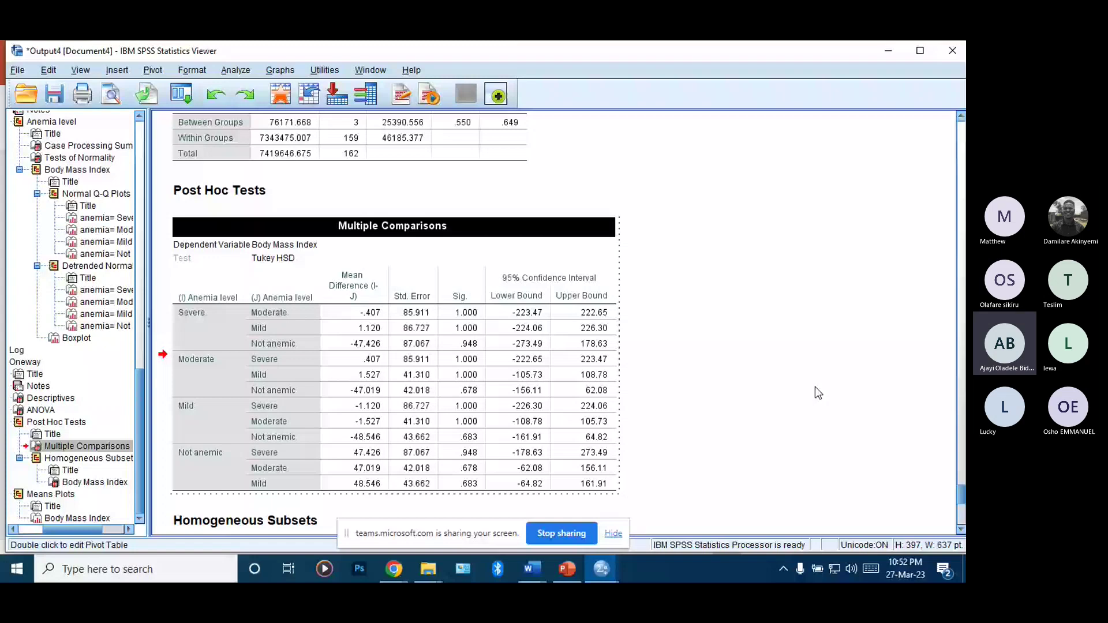
left_click(818, 393)
scroll(819, 392, "up", 3)
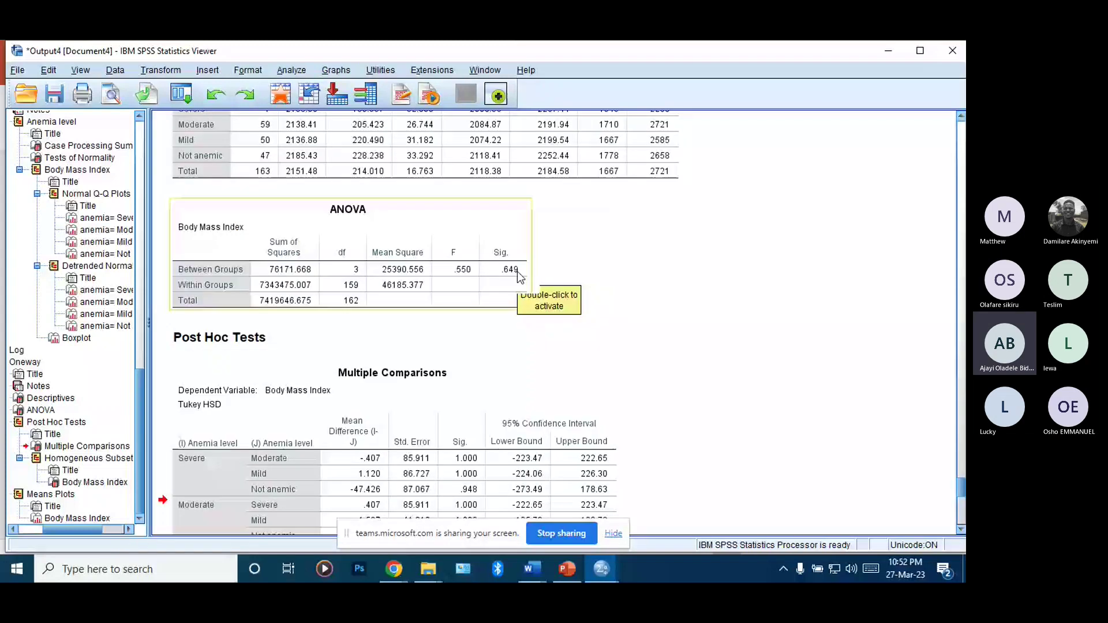
scroll(963, 498, "down", 1)
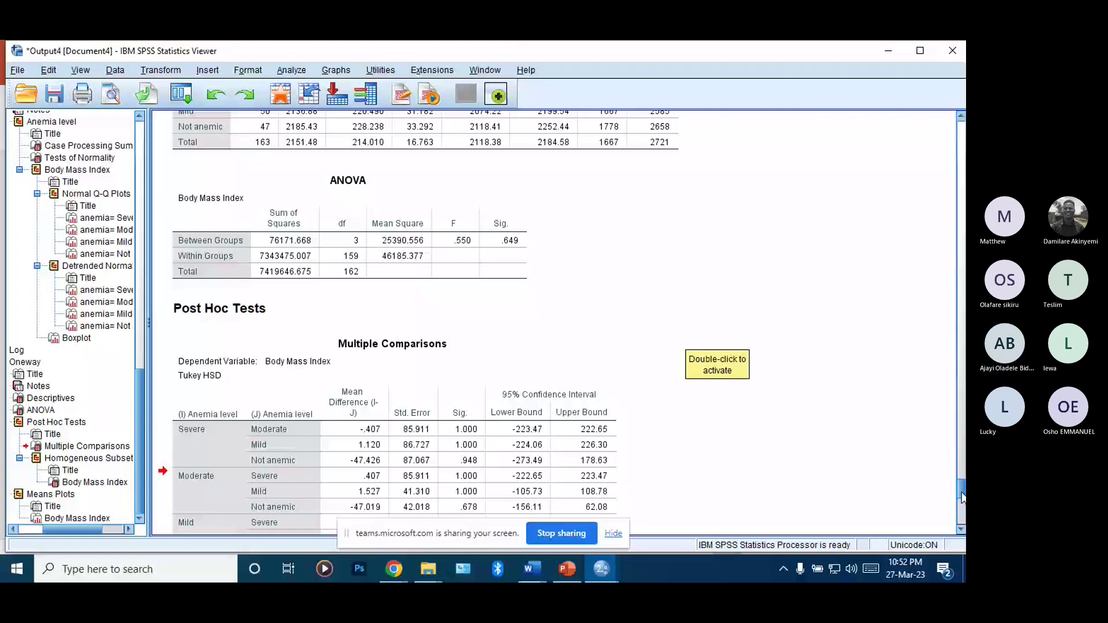
scroll(600, 415, "down", 3)
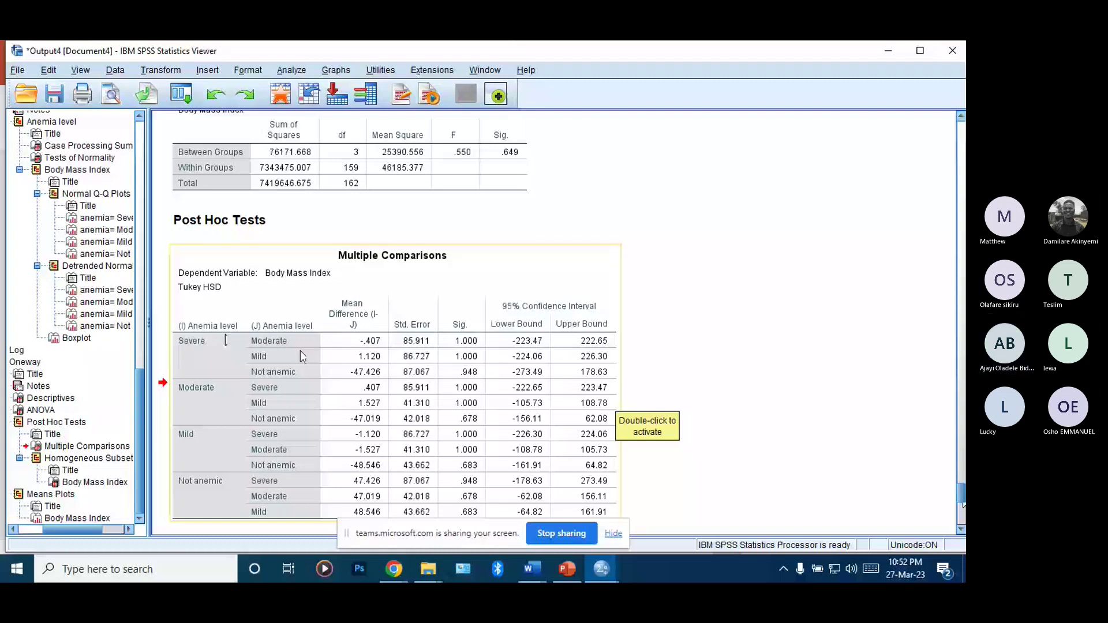
scroll(300, 351, "down", 3)
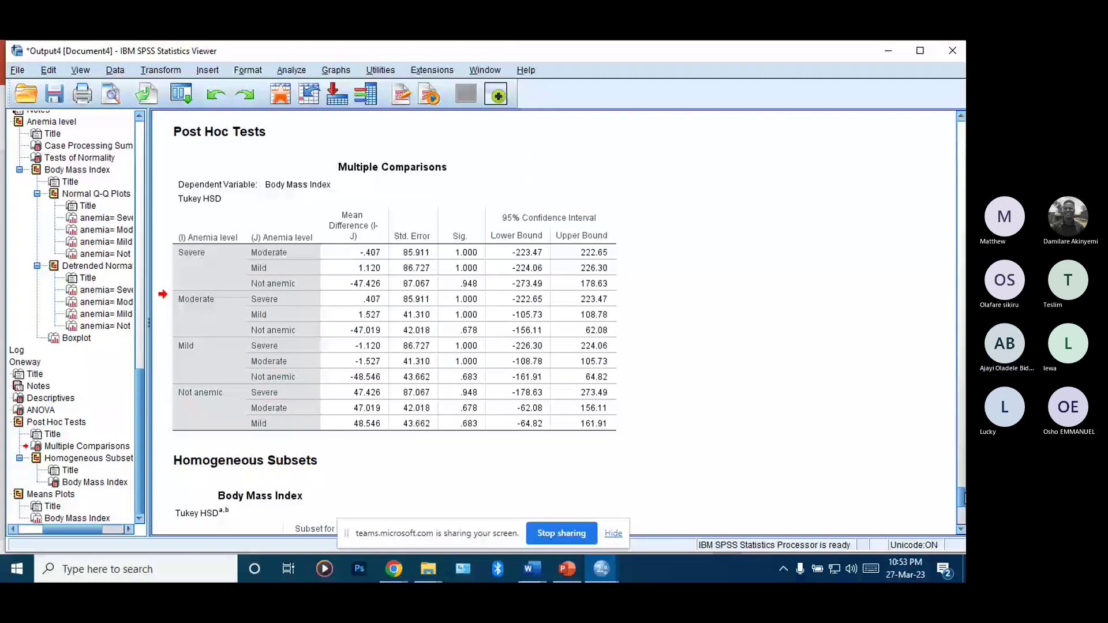
- Highlight the significance column of the Tukey HSD Multiple Comparisons table to examine its pairwise values, and leave the table's editing mode
left_click(226, 265)
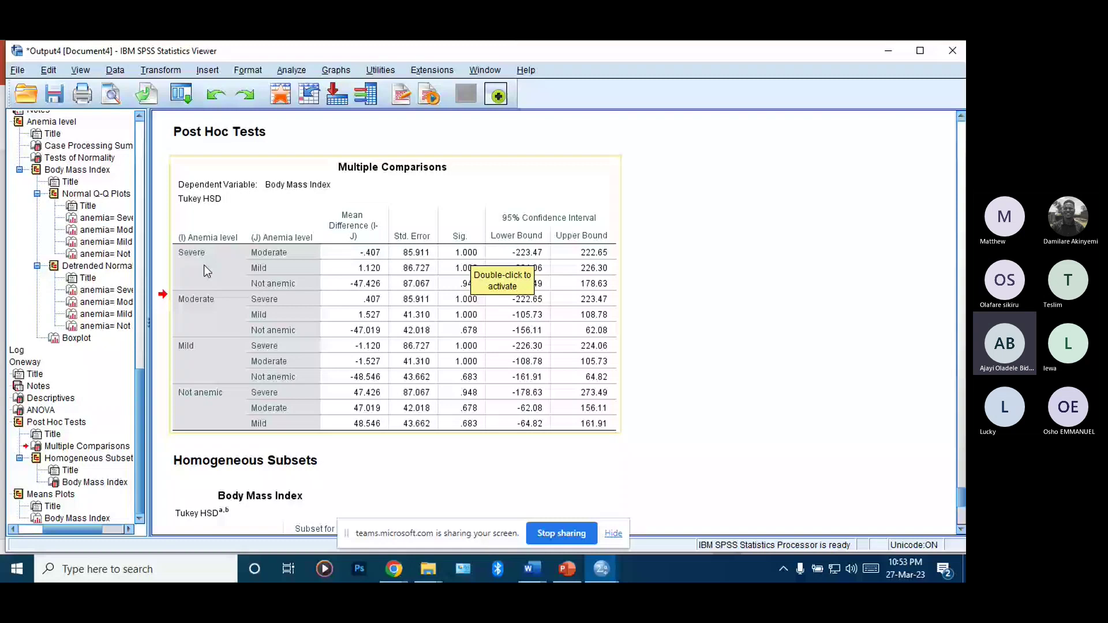
double_click(245, 267)
left_click_drag(460, 237, 467, 398)
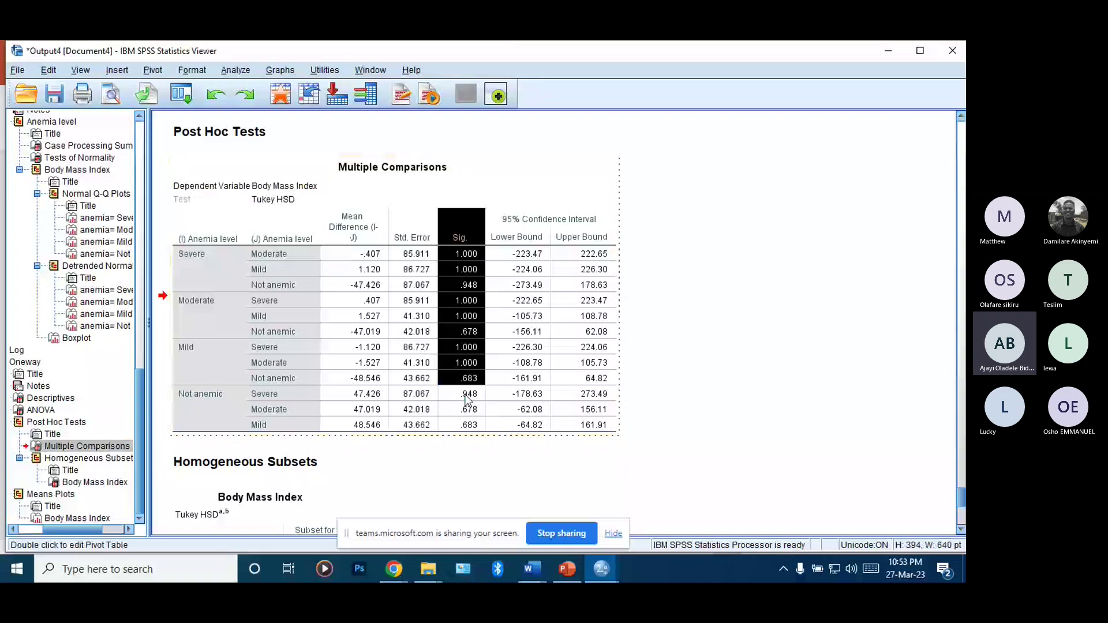
left_click(458, 444)
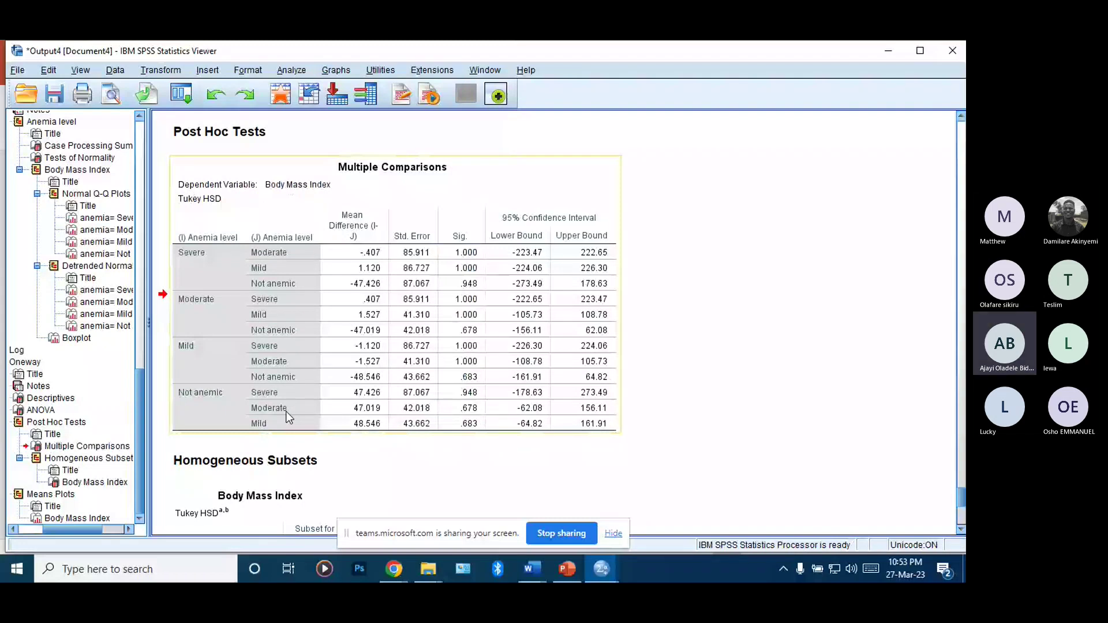
- Compare the between-groups significance in the ANOVA table with the pairwise results in the Multiple Comparisons table
scroll(962, 495, "up", 3)
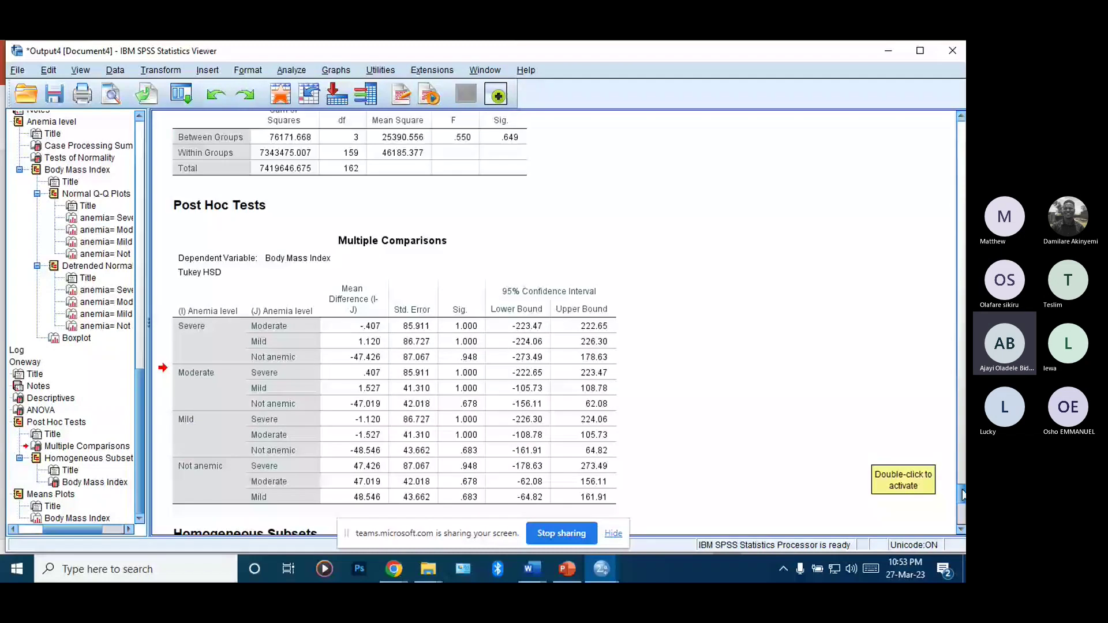
scroll(476, 185, "up", 2)
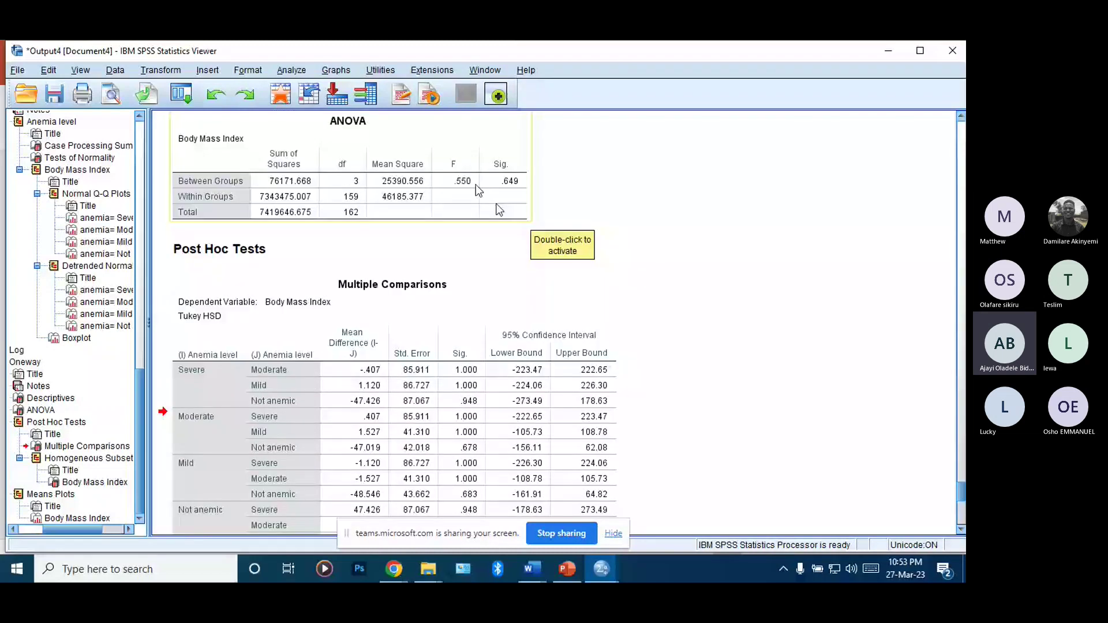
scroll(557, 193, "down", 3)
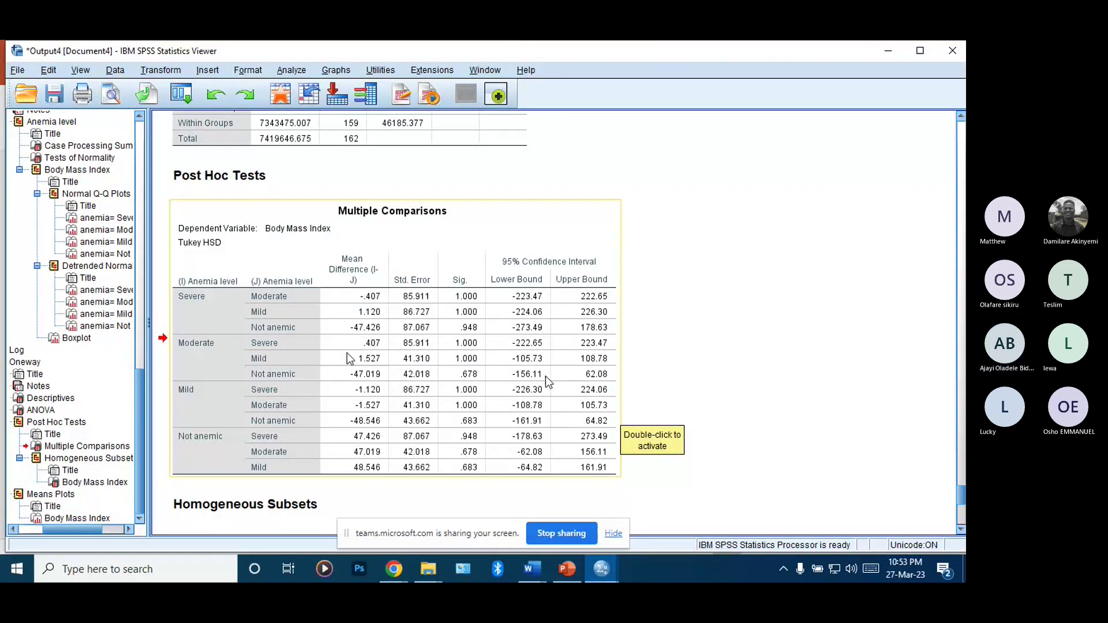
scroll(964, 506, "down", 5)
- Recheck the ANOVA table and switch to the PowerPoint slide on one-way ANOVA to review its hypotheses
left_click_drag(964, 506, 963, 494)
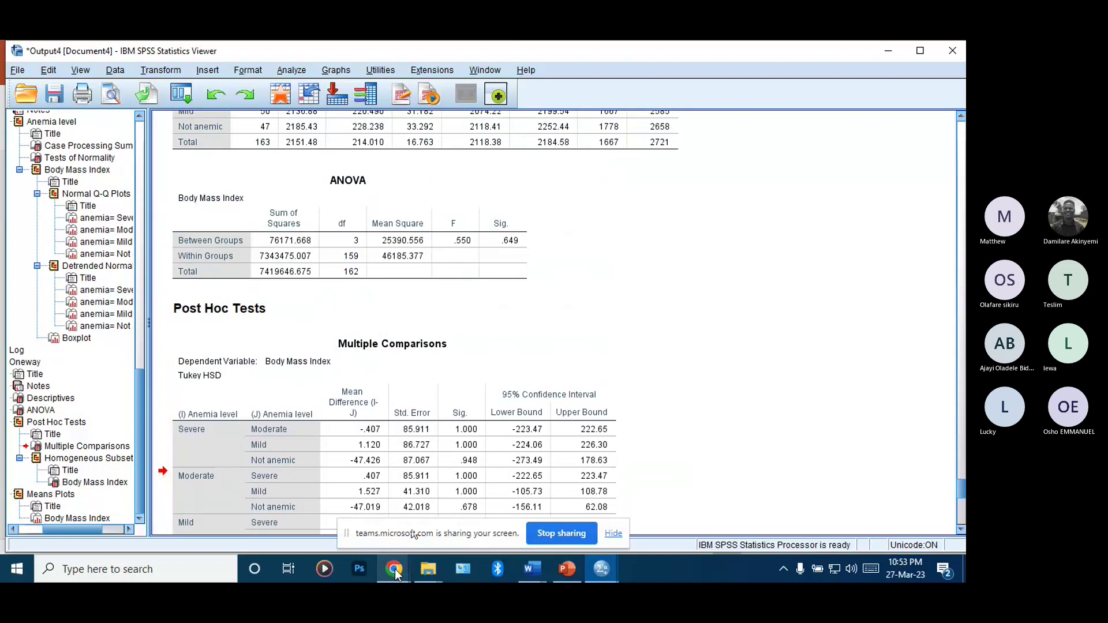
mouse_move(571, 576)
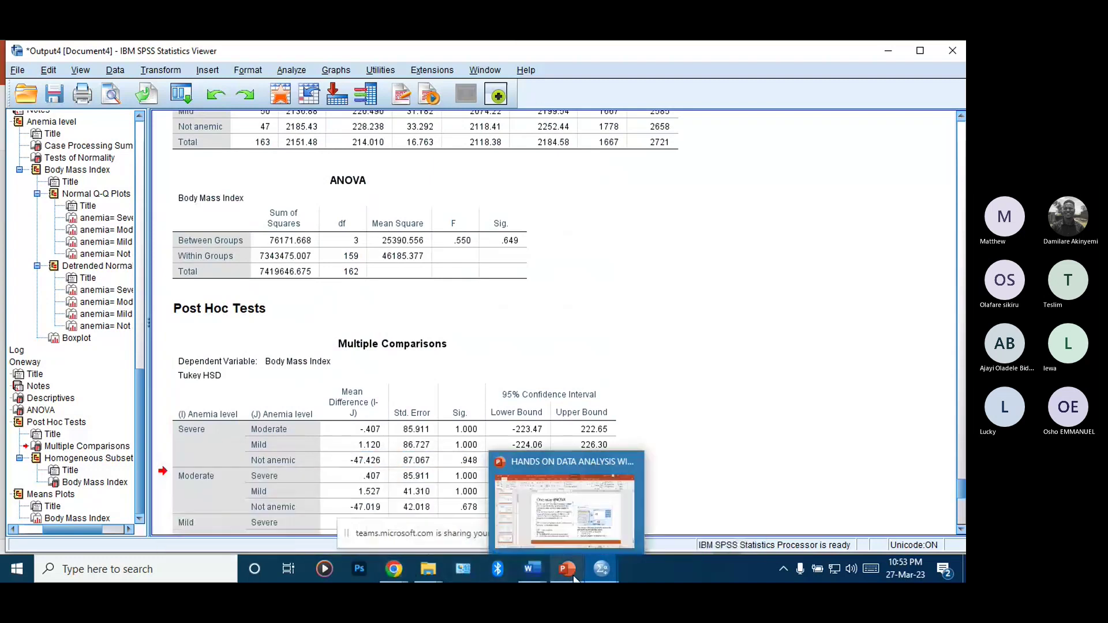
left_click(575, 577)
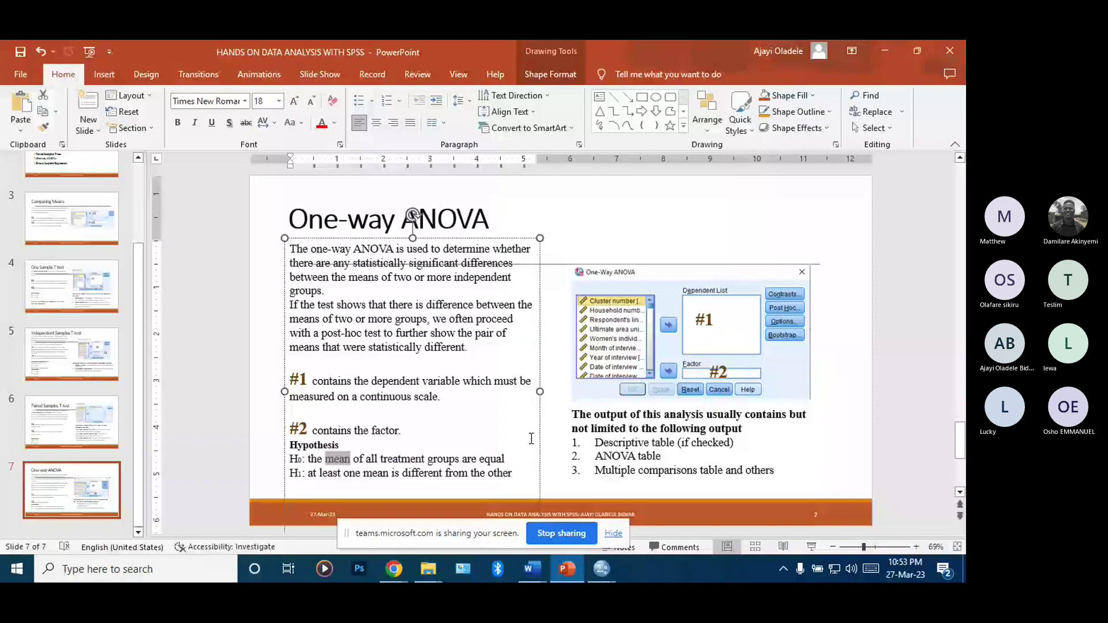